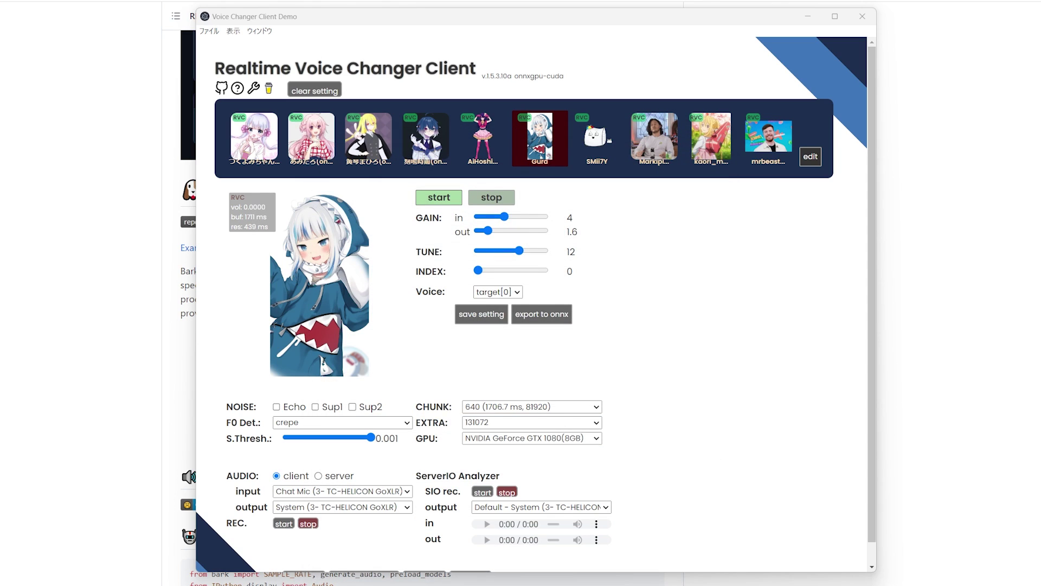
Halt the realtime voice conversion, leaving the Gura model loaded with tune 12 and crepe.
left_click(492, 198)
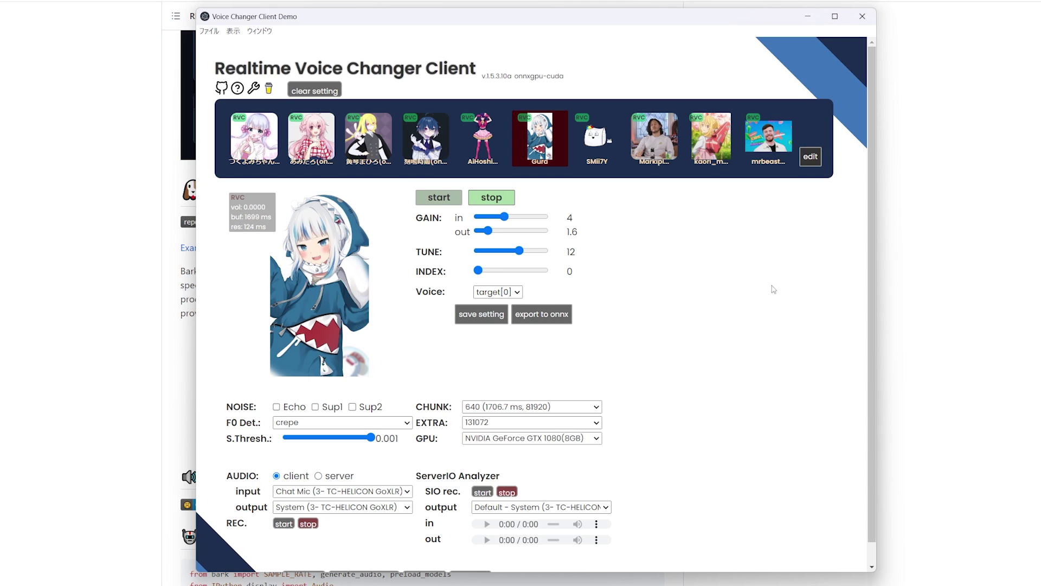
Switch the AUDIO input source from the microphone to 'file'.
left_click(348, 491)
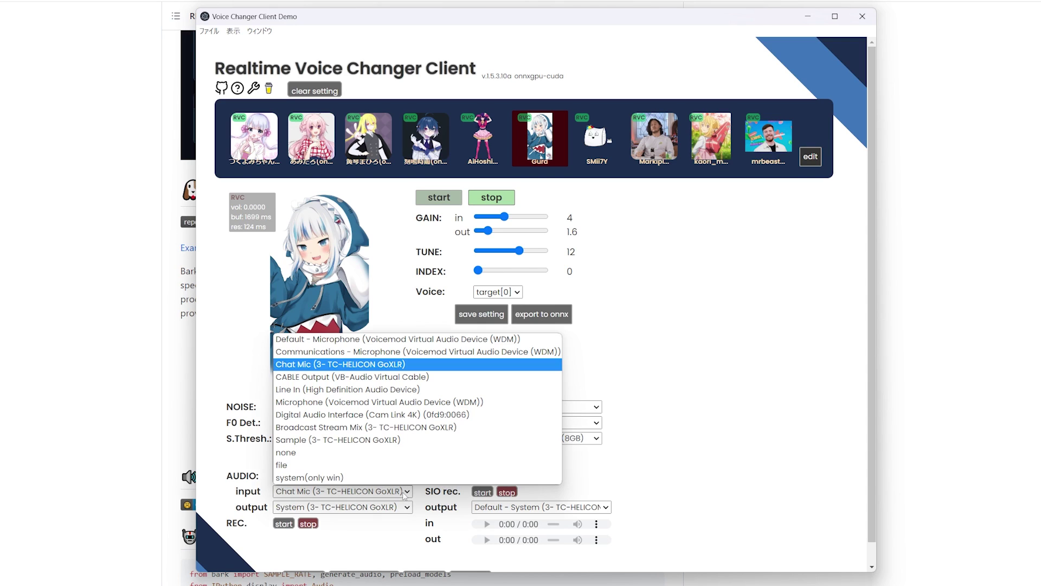
left_click(334, 466)
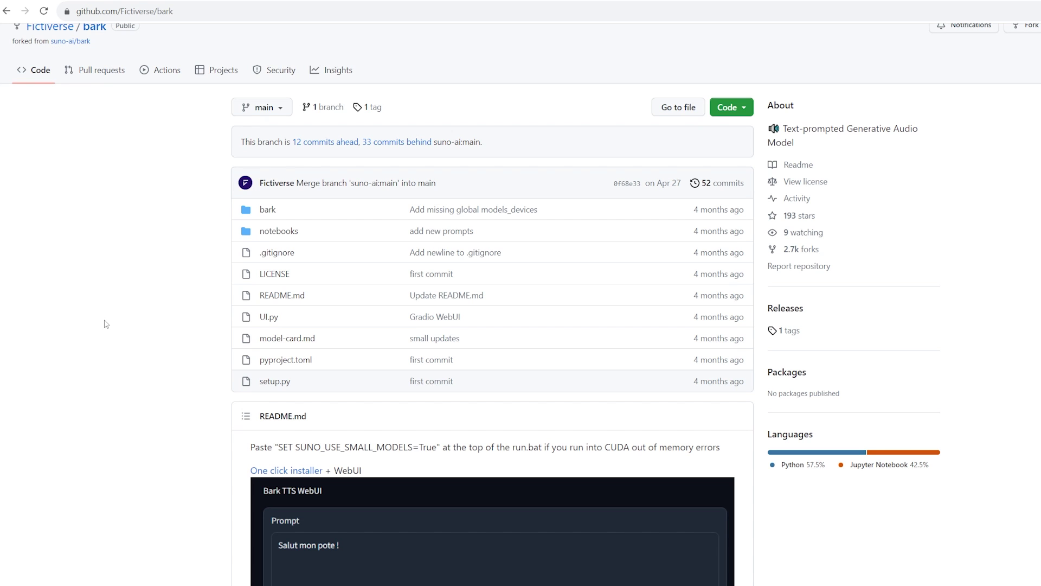
scroll(112, 319, "up", 1)
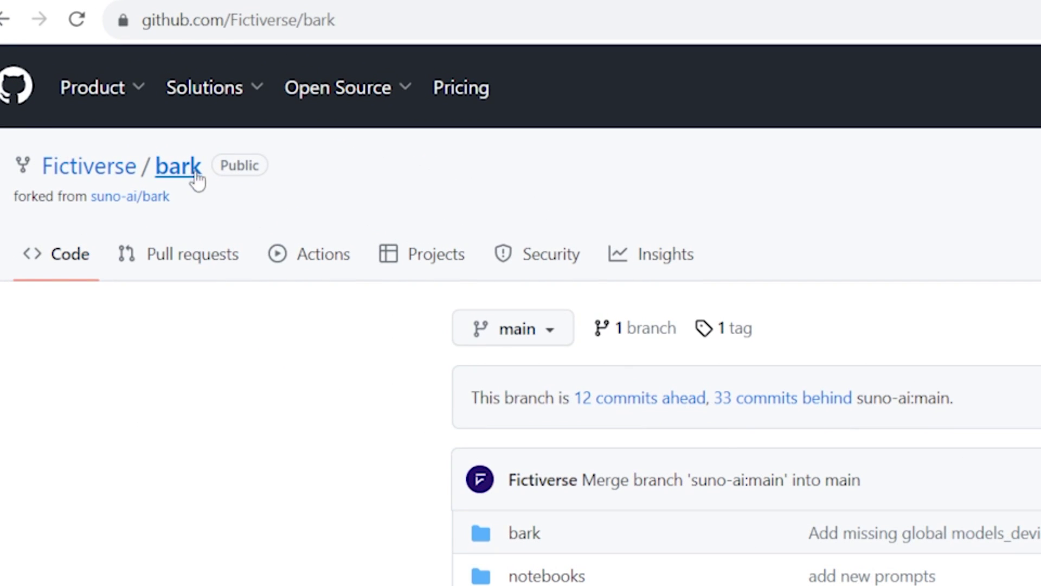
left_click_drag(213, 179, 156, 178)
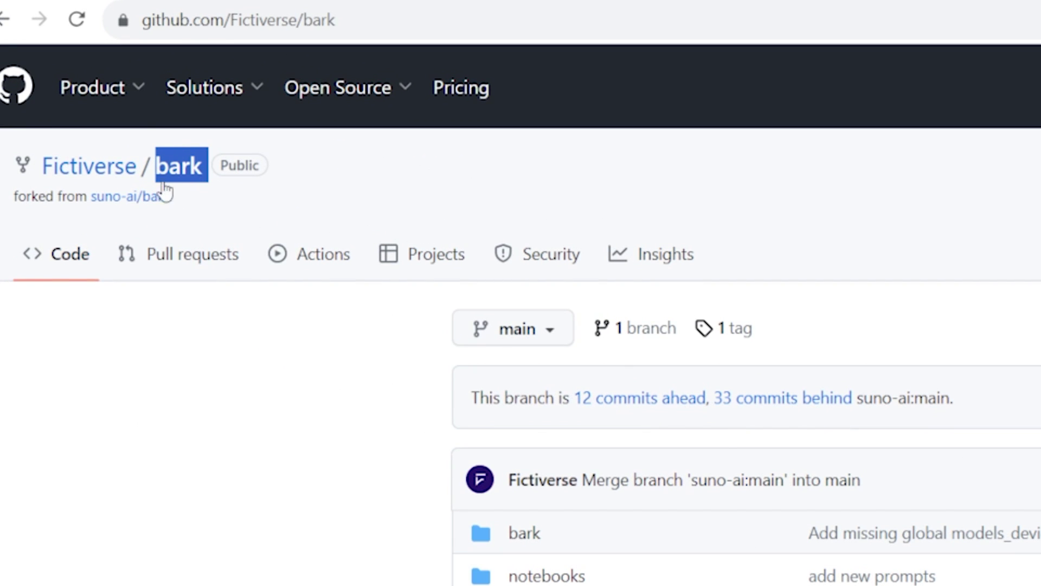
left_click(255, 354)
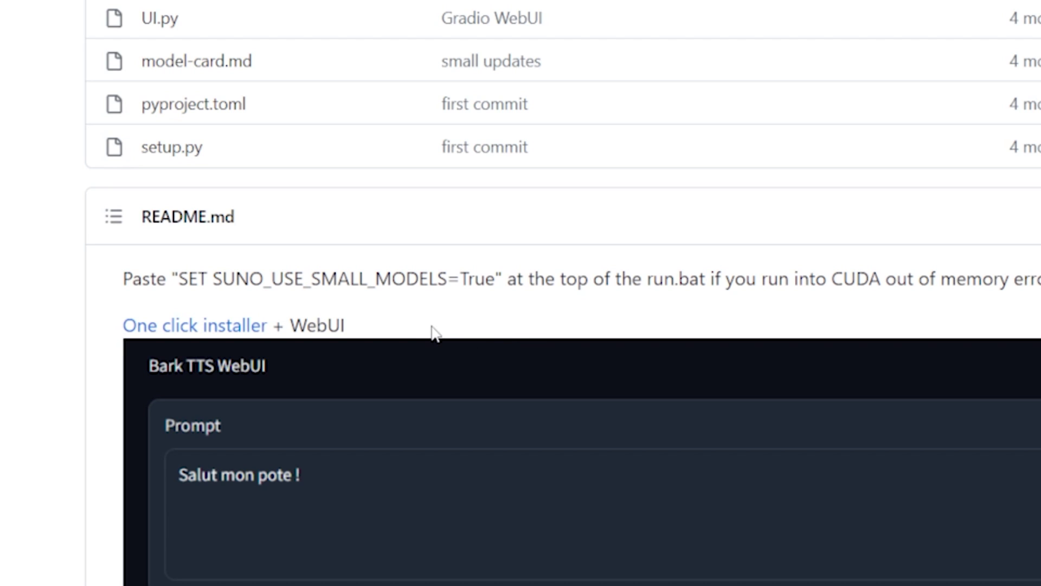
left_click_drag(421, 326, 303, 326)
left_click(377, 325)
scroll(386, 320, "down", 1)
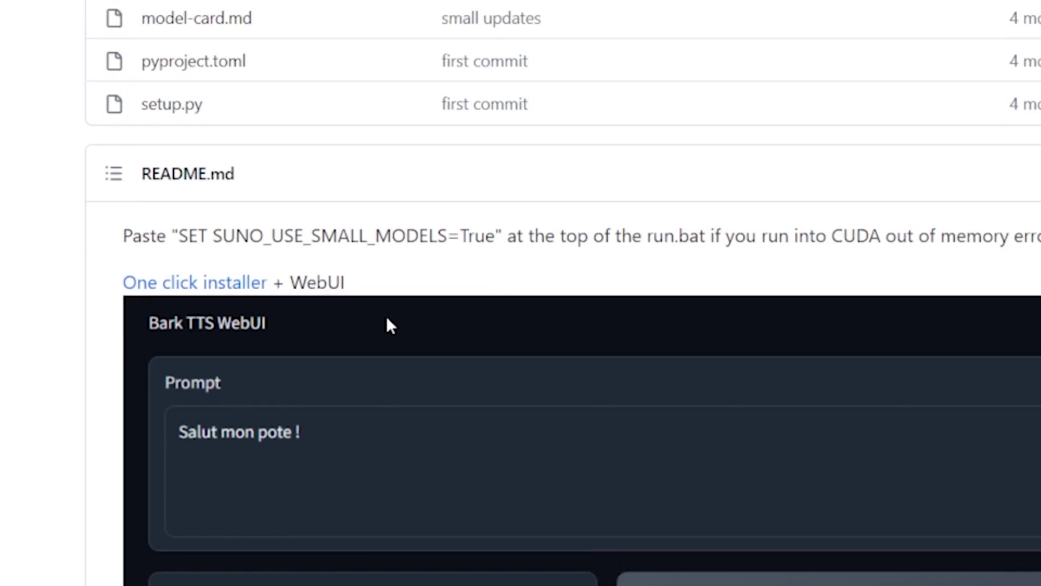
scroll(390, 326, "down", 5)
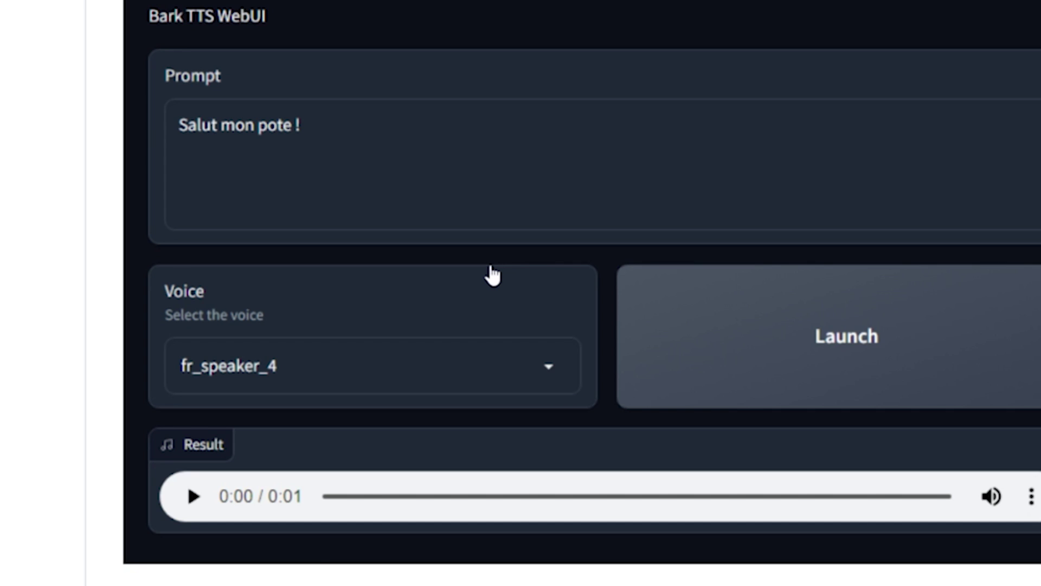
scroll(492, 276, "down", 5)
scroll(430, 81, "down", 1)
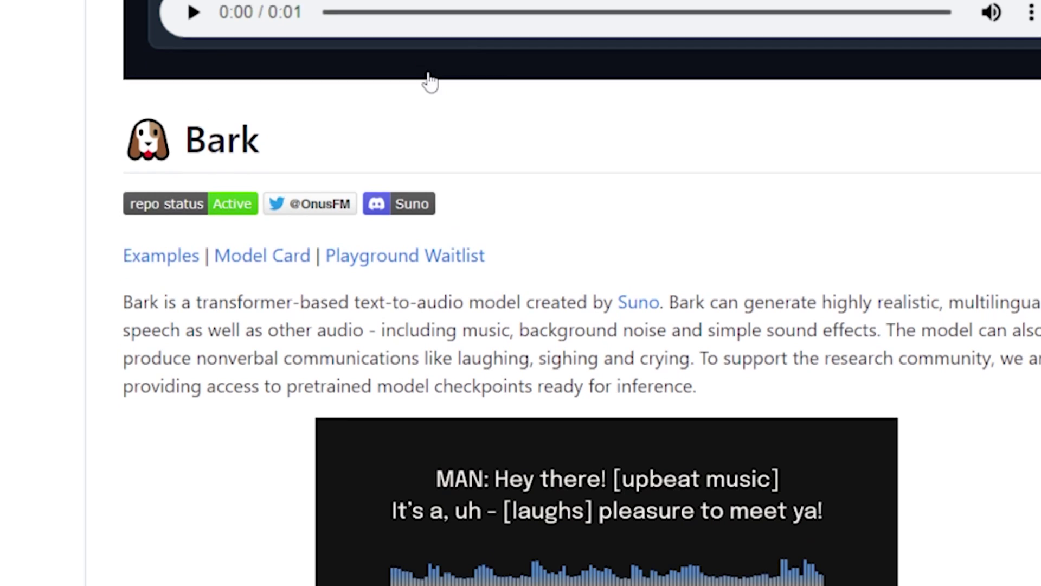
scroll(430, 81, "down", 5)
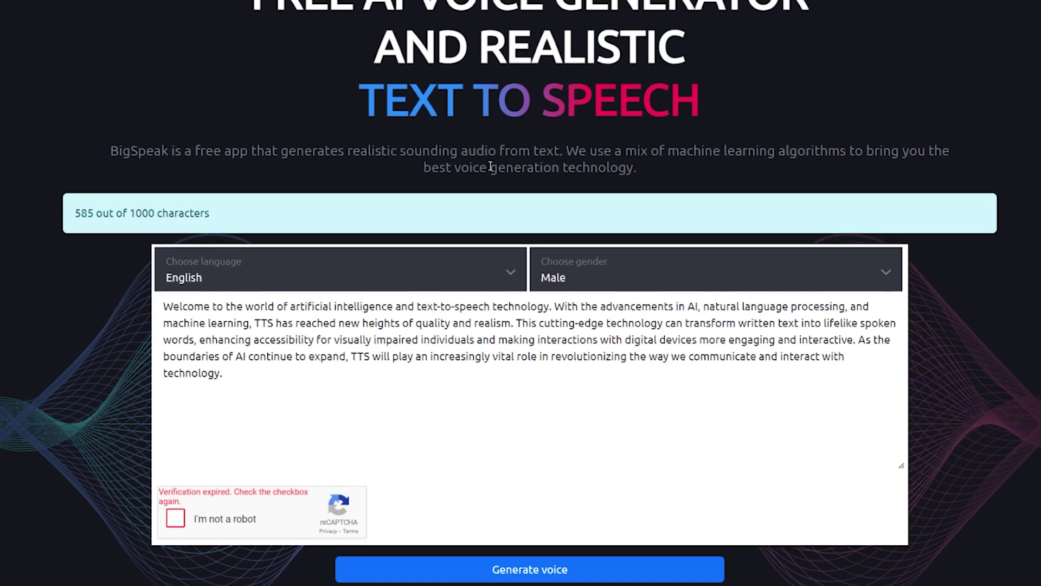
scroll(491, 166, "up", 3)
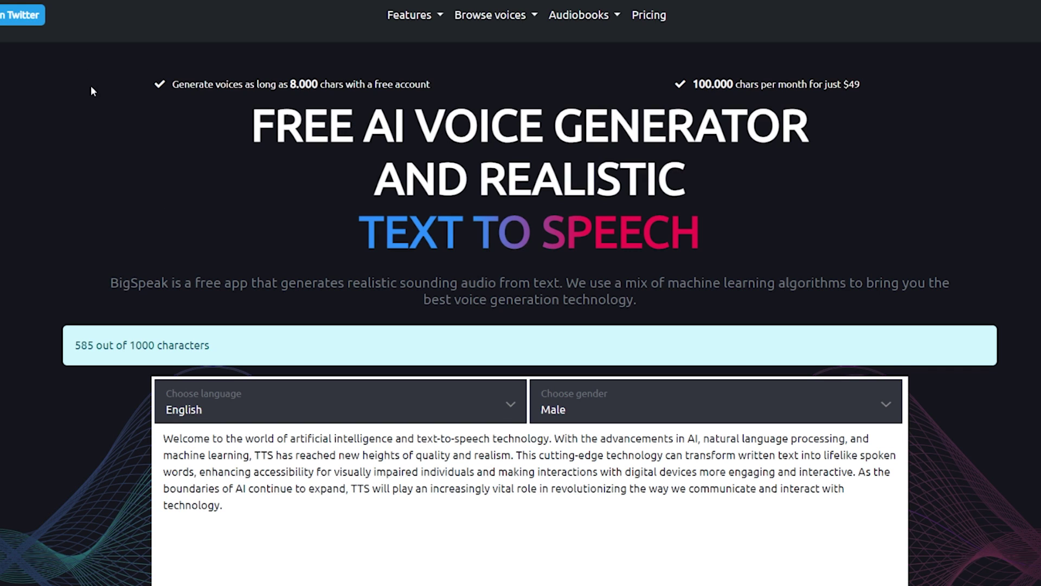
scroll(653, 250, "down", 3)
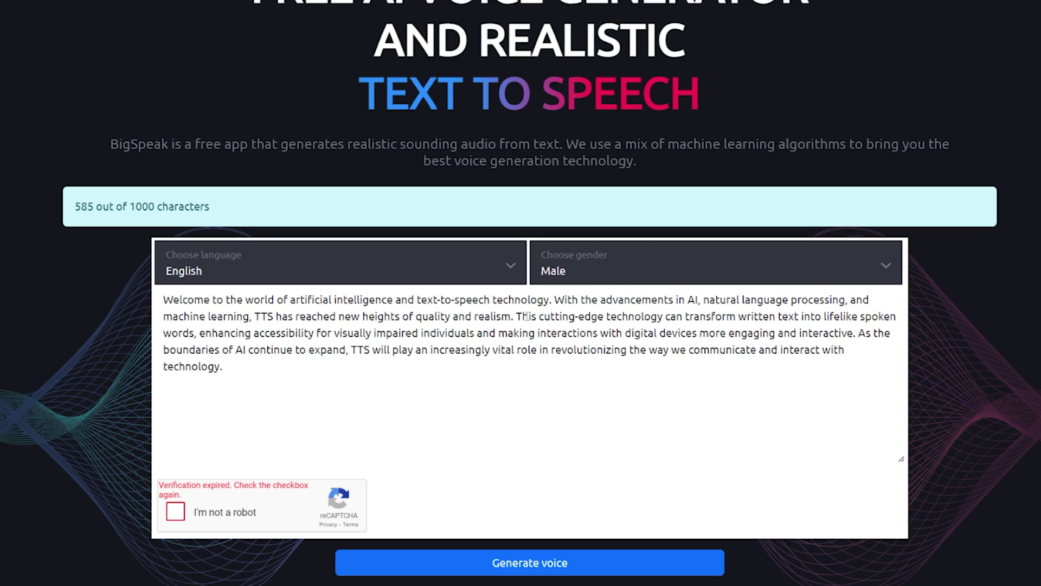
left_click_drag(304, 382, 188, 320)
left_click(378, 400)
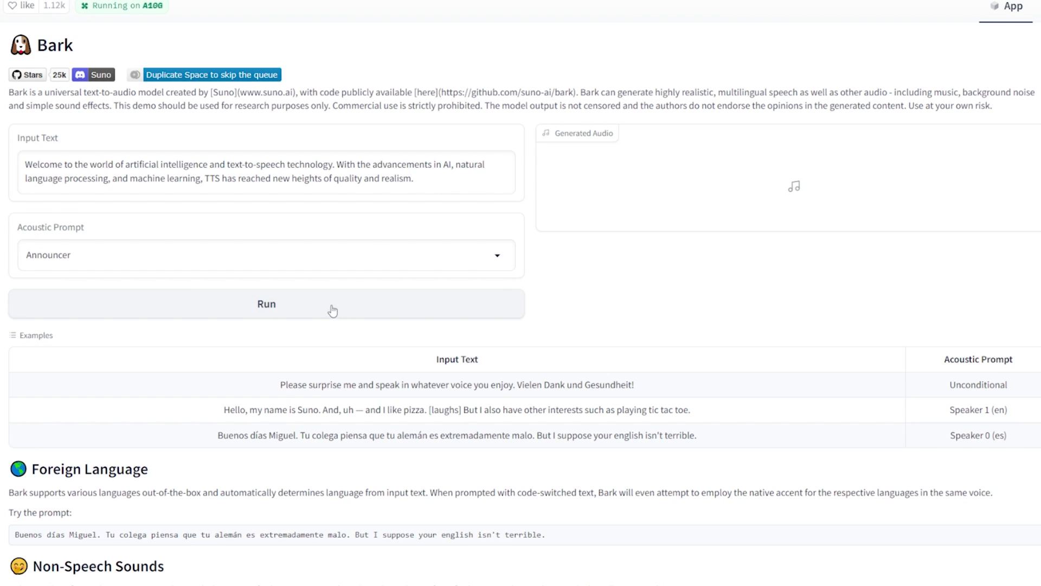
left_click_drag(422, 186, 20, 162)
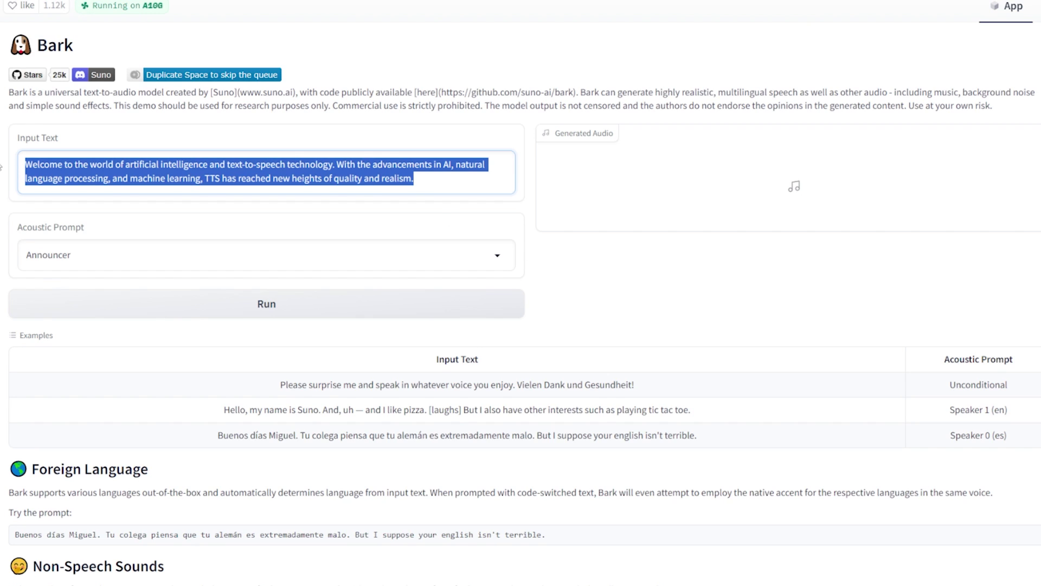
left_click(444, 185)
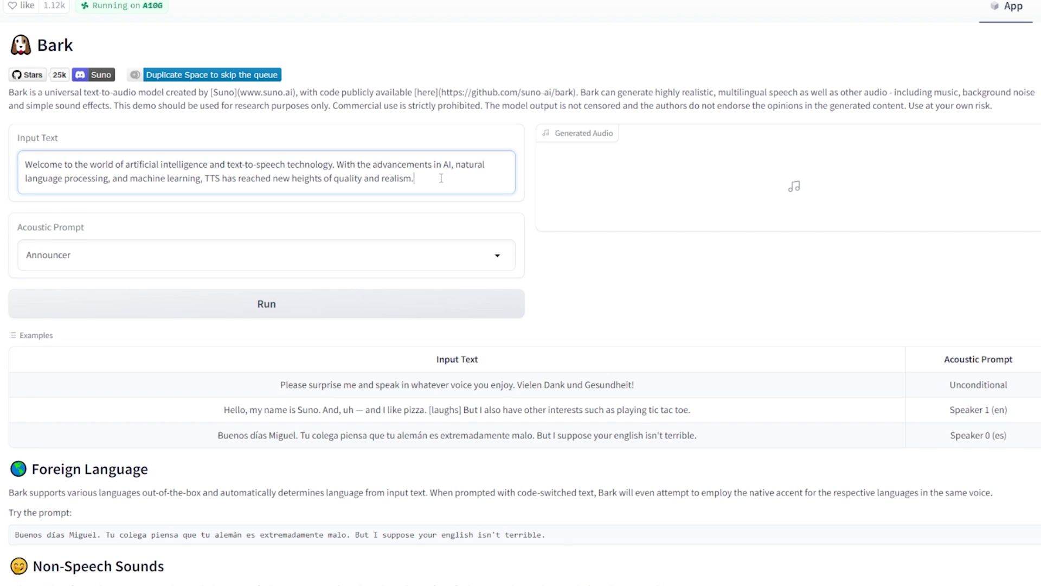
left_click_drag(441, 179, 22, 164)
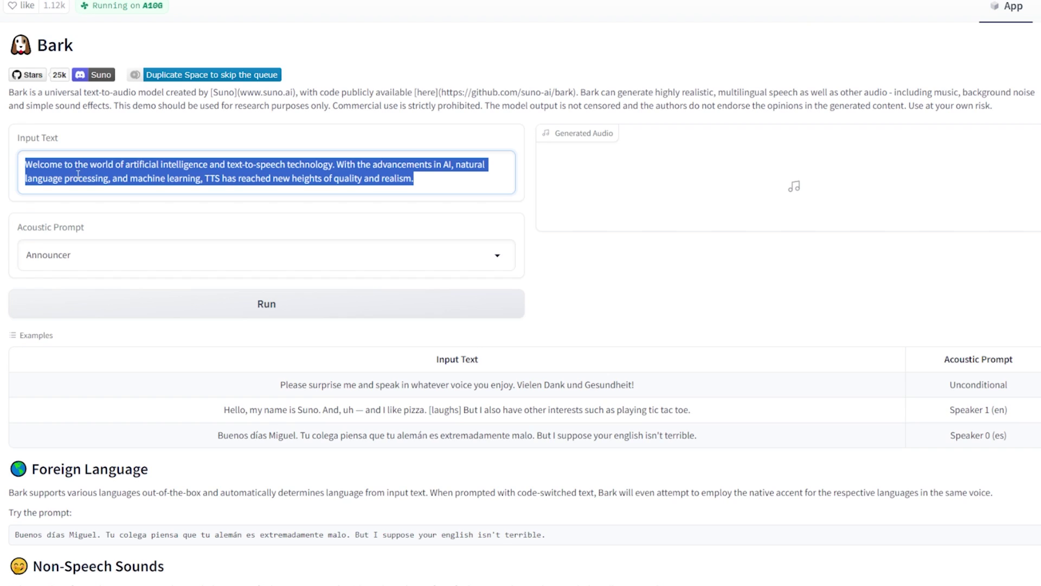
left_click(719, 273)
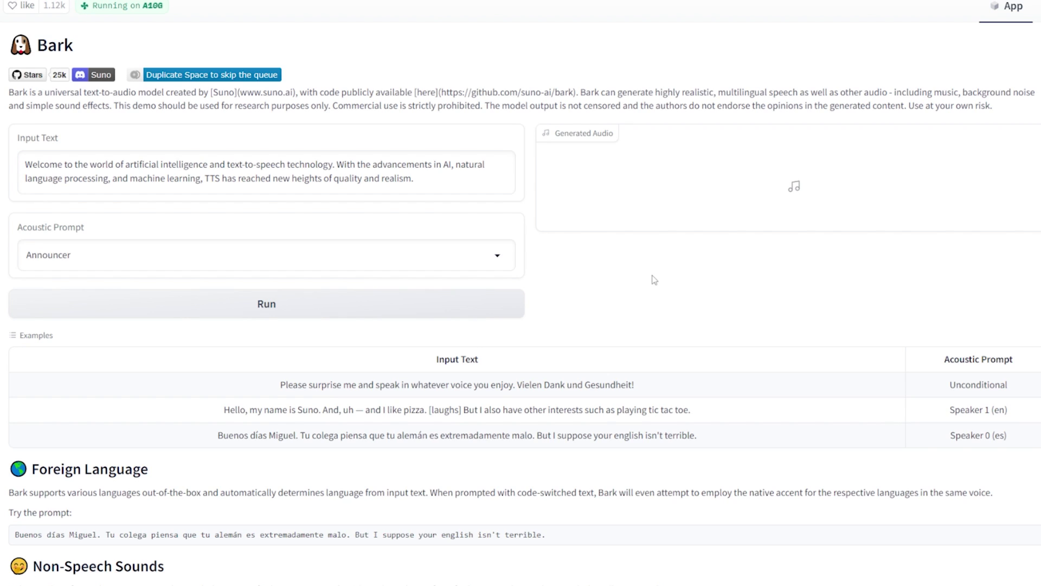
left_click(495, 258)
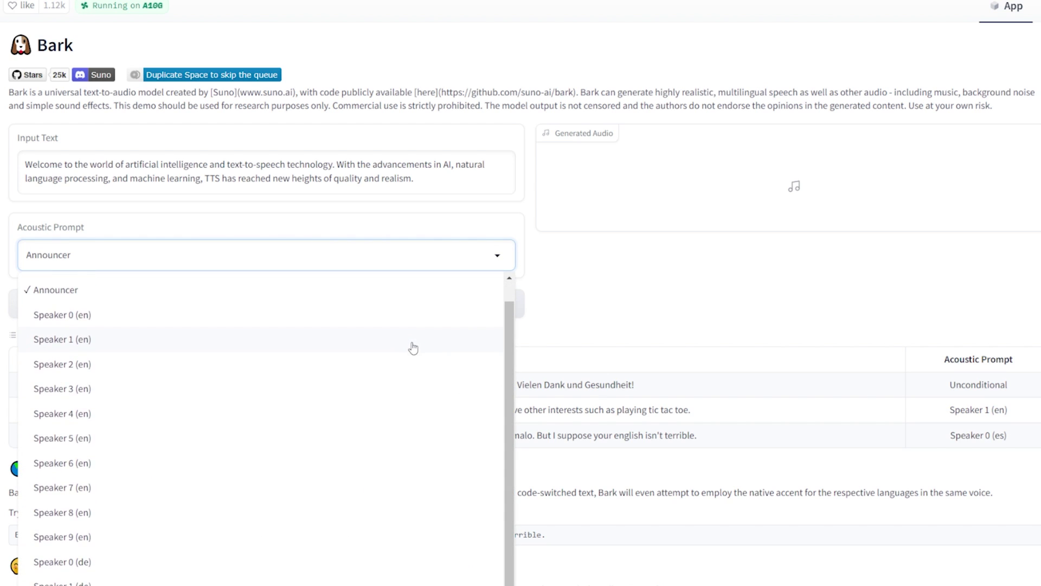
scroll(414, 348, "down", 9)
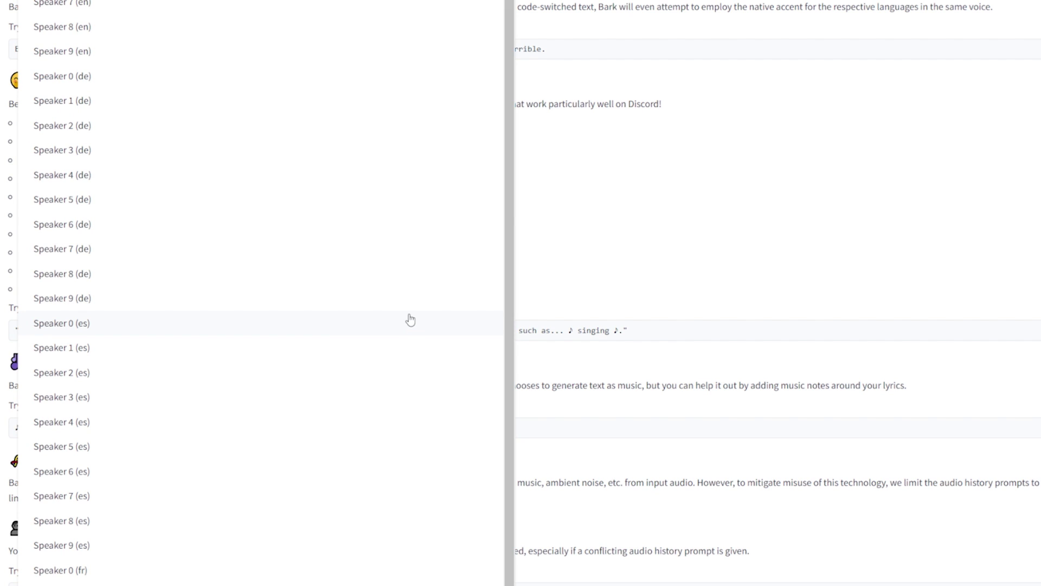
left_click(578, 325)
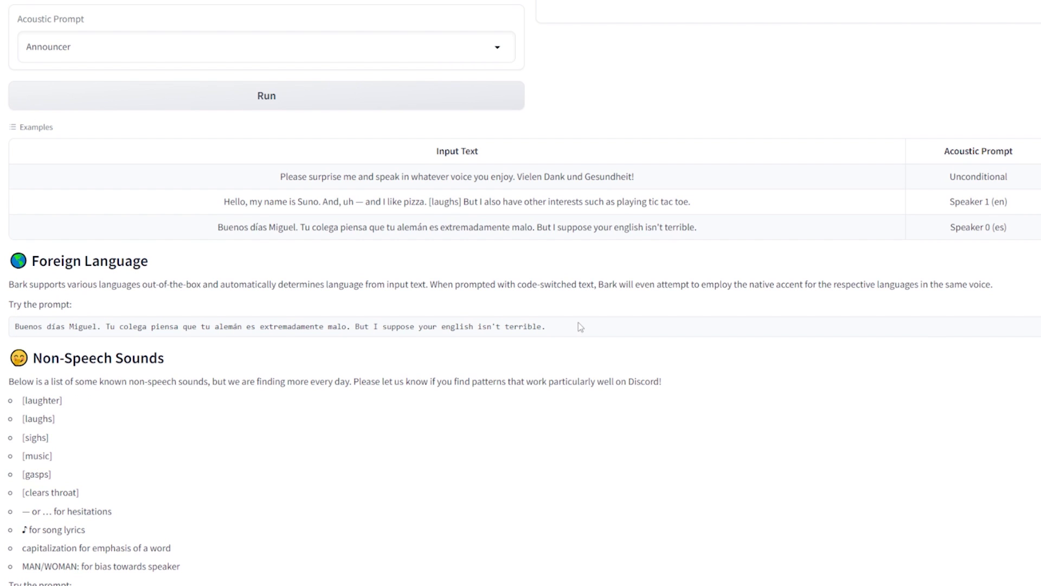
scroll(578, 322, "down", 3)
left_click_drag(16, 265, 151, 269)
left_click(139, 321)
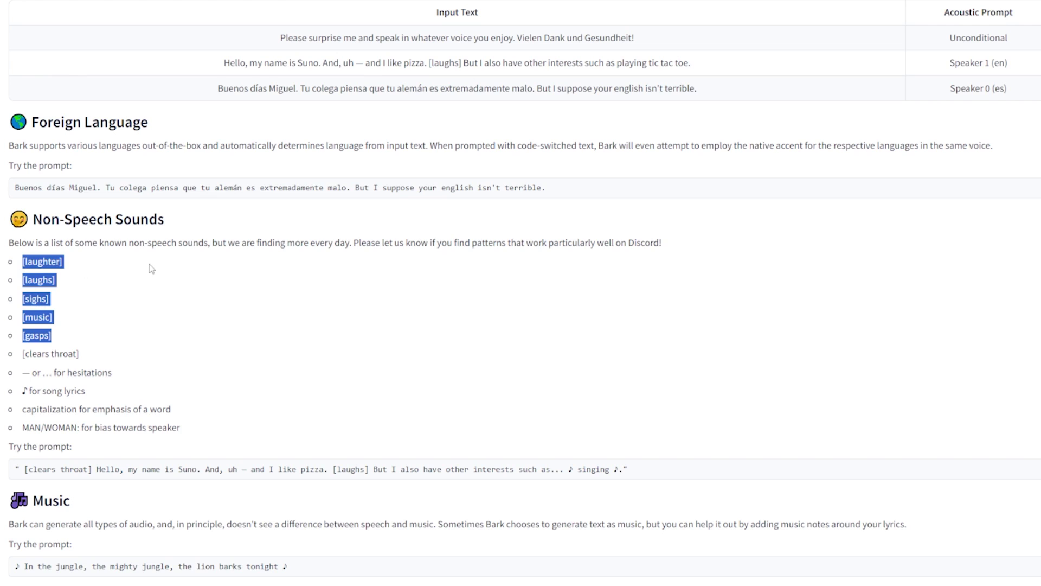
left_click(212, 268)
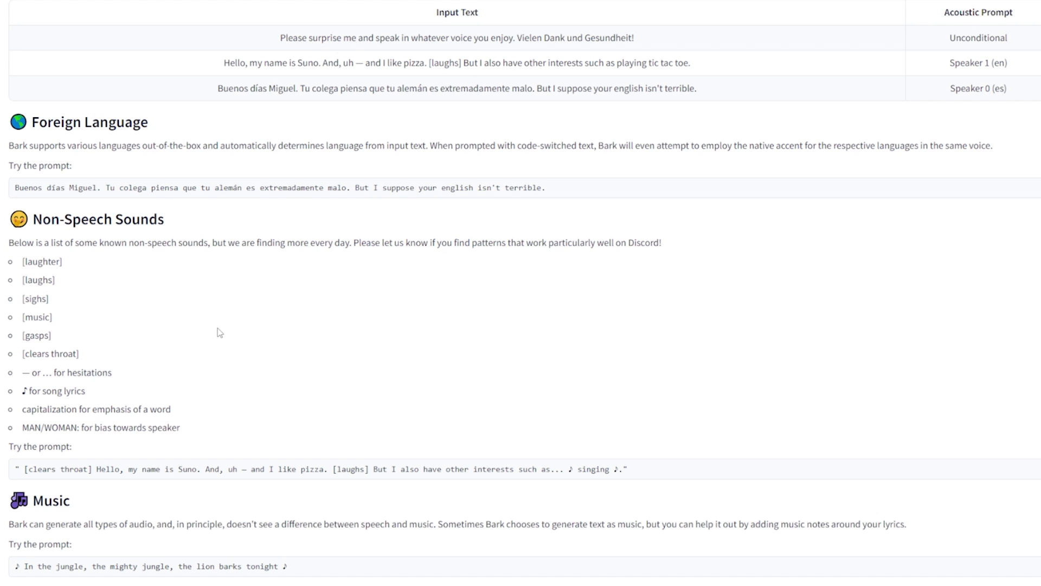
scroll(274, 352, "down", 1)
left_click_drag(642, 401, 12, 401)
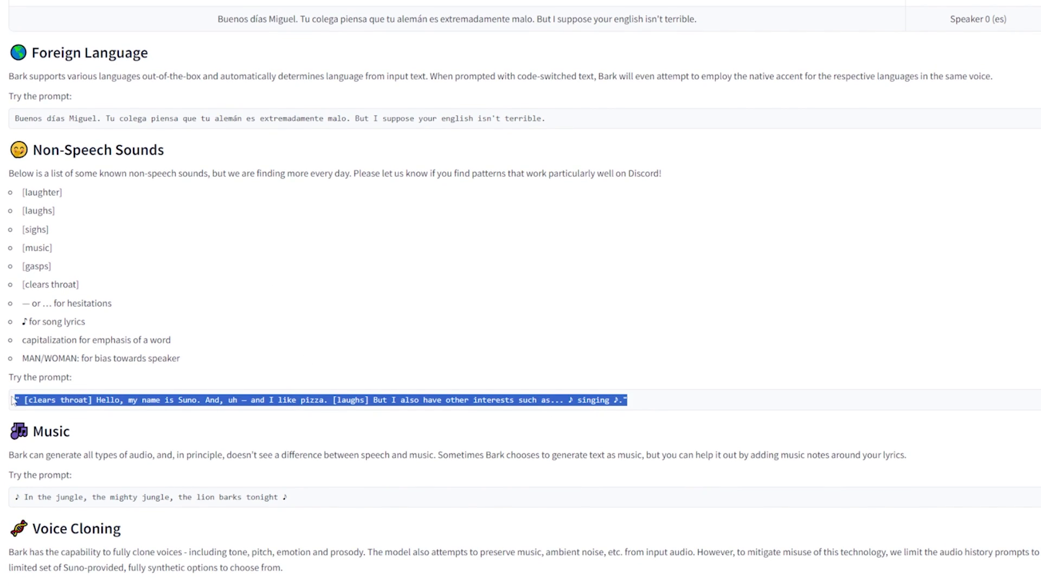
left_click(172, 416)
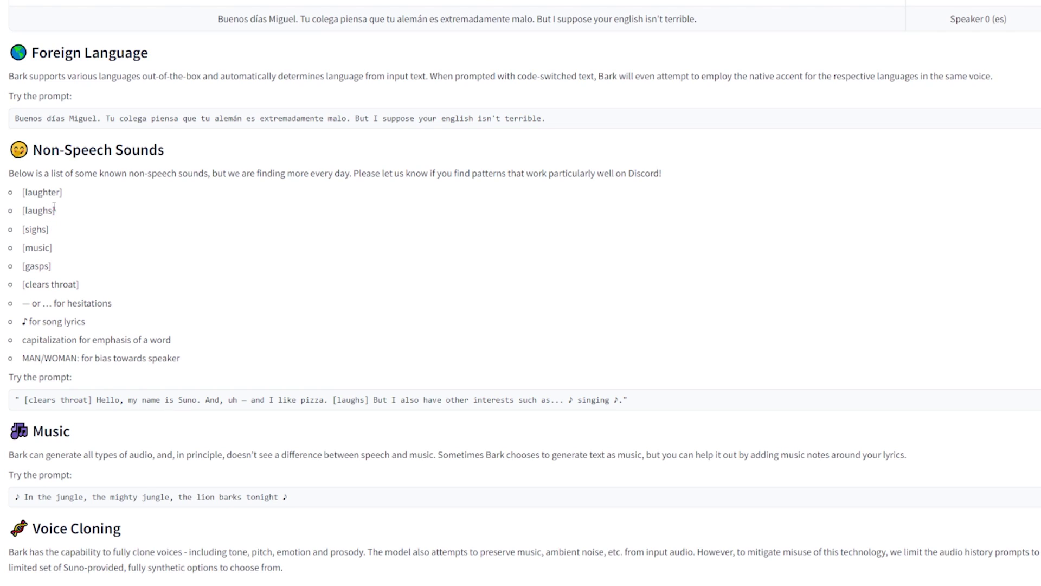
left_click_drag(51, 199, 17, 199)
left_click(163, 248)
left_click_drag(27, 400, 90, 400)
left_click(175, 400)
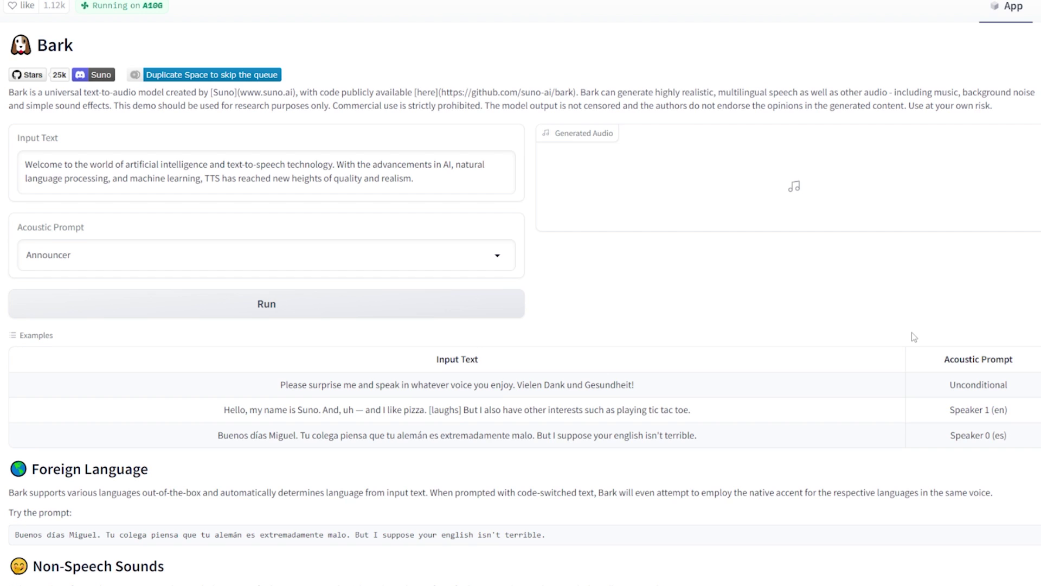
scroll(569, 477, "down", 4)
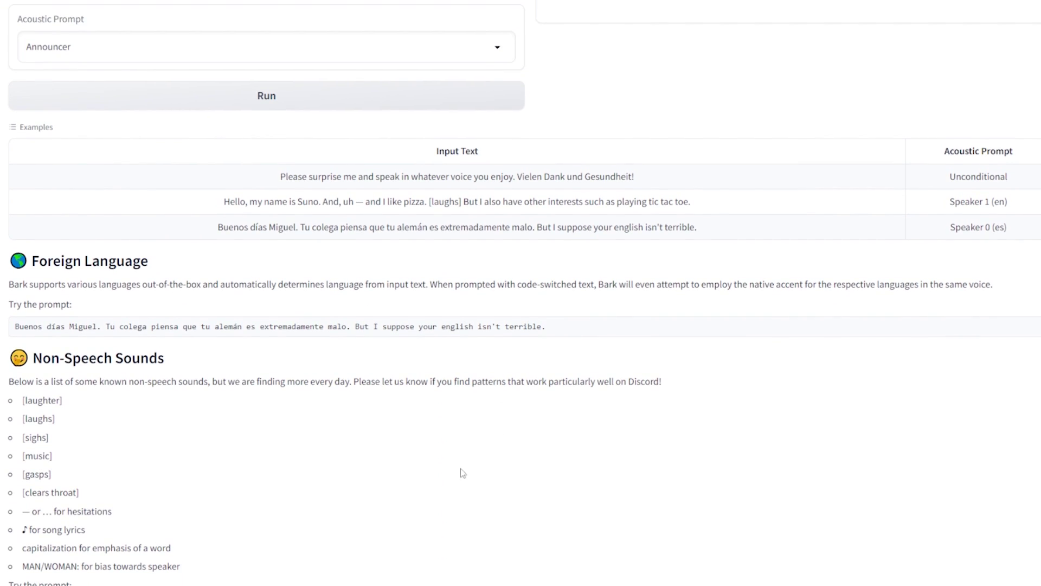
scroll(7, 352, "down", 1)
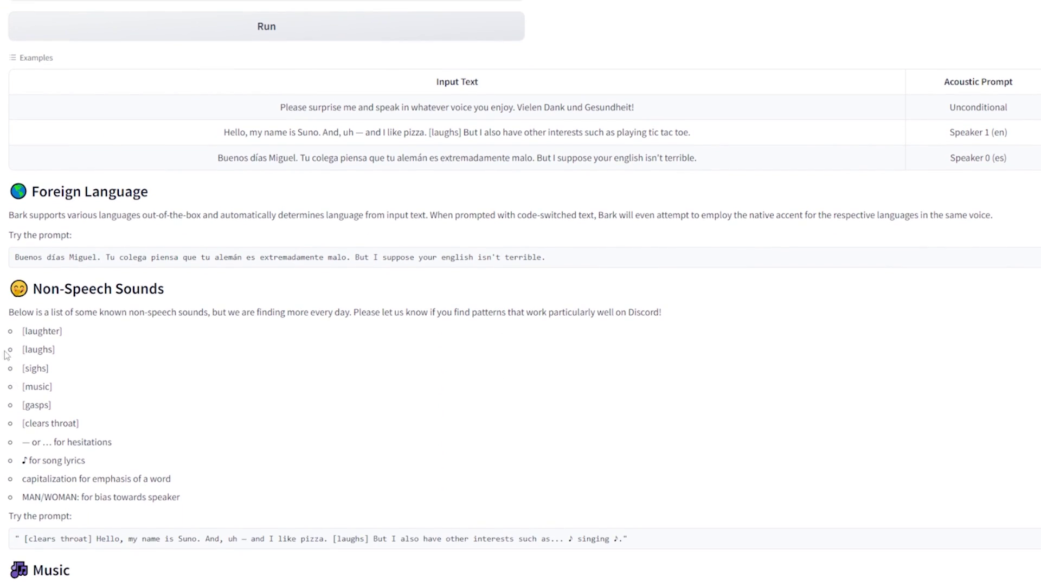
left_click_drag(12, 330, 226, 439)
left_click(225, 438)
scroll(436, 183, "up", 4)
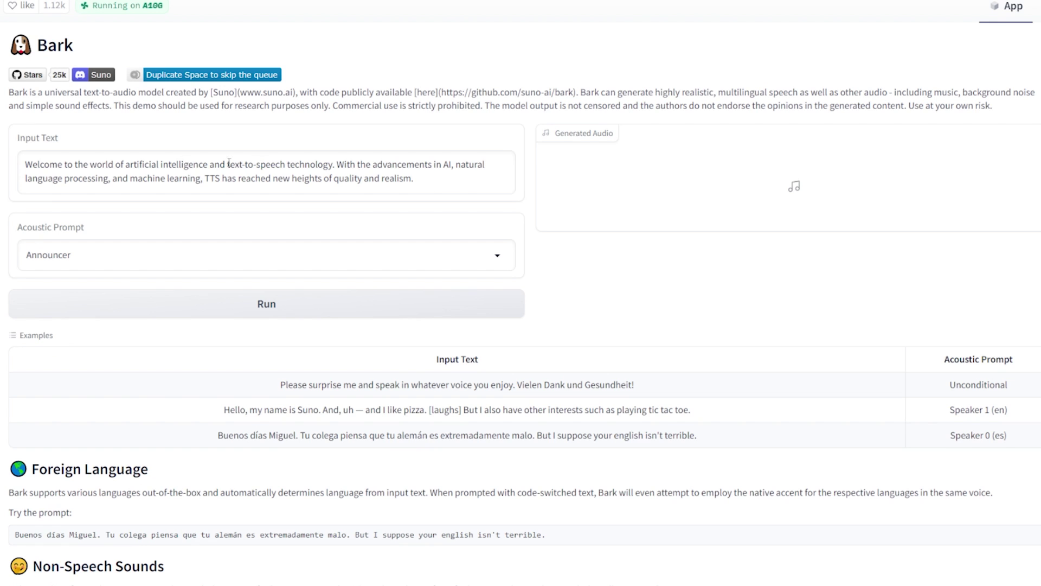
mouse_move(24, 163)
left_mouse_down()
mouse_move(342, 194)
mouse_move(437, 192)
mouse_move(24, 163)
left_mouse_up()
left_click(444, 178)
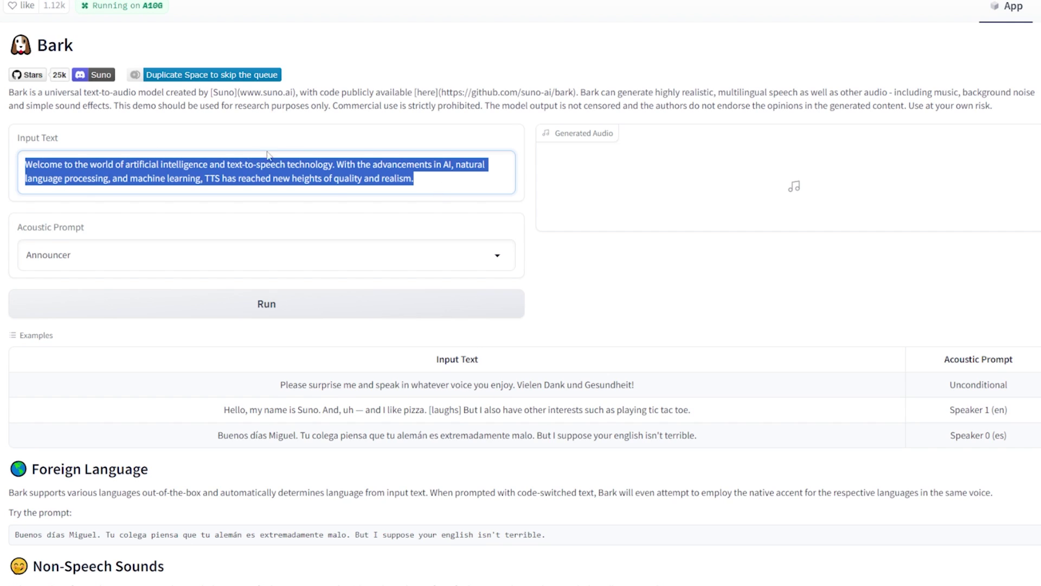
left_click(423, 171)
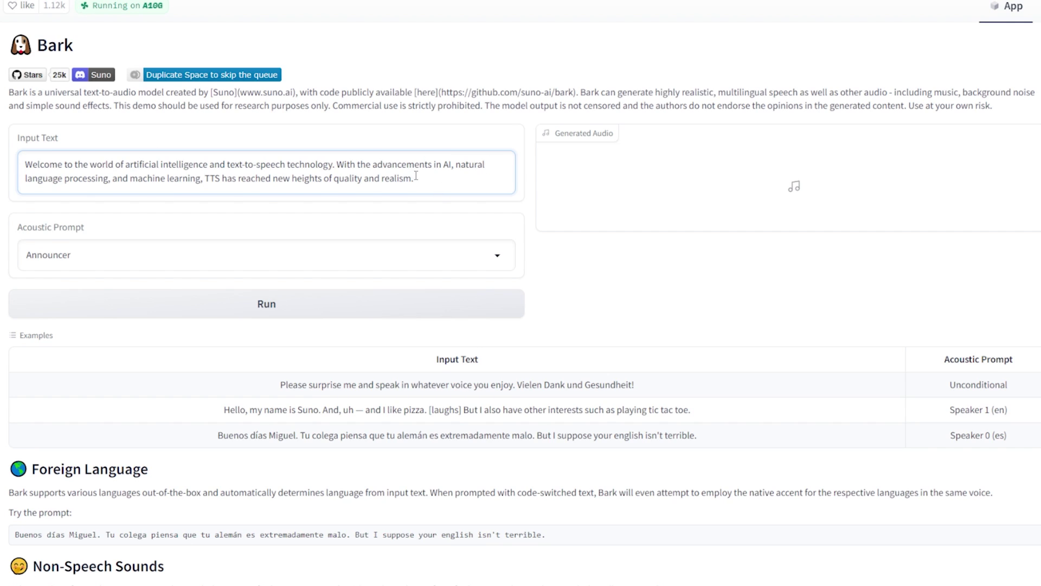
left_click_drag(423, 181, 21, 152)
left_click(461, 186)
left_click(129, 254)
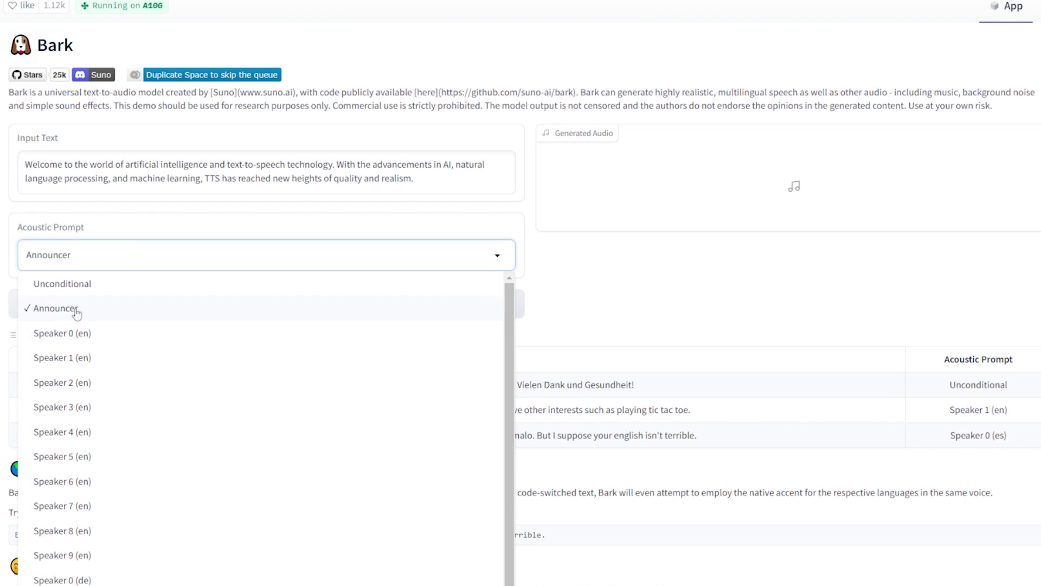
left_click(62, 311)
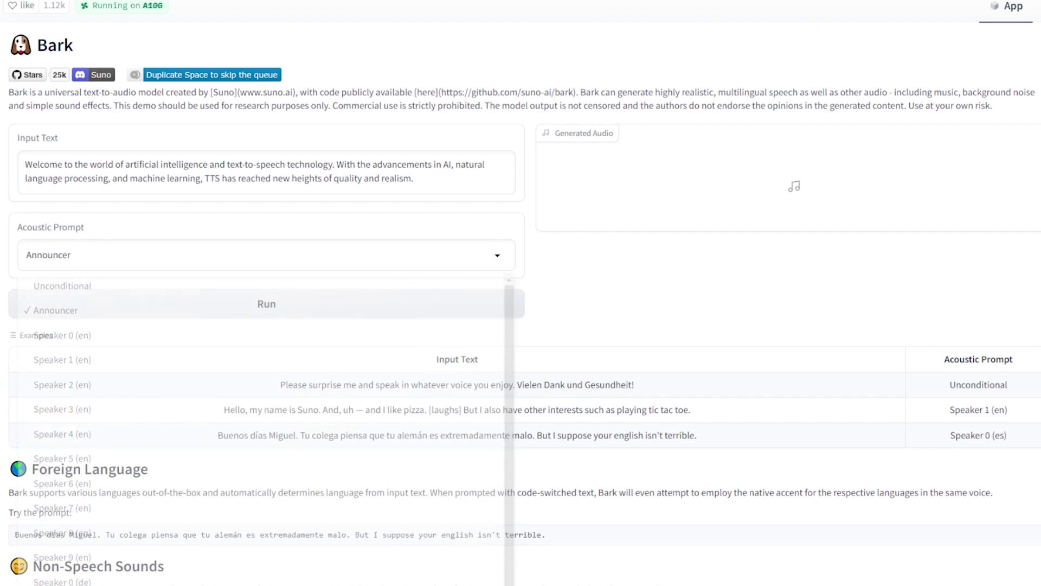
left_click(128, 253)
left_click(2, 266)
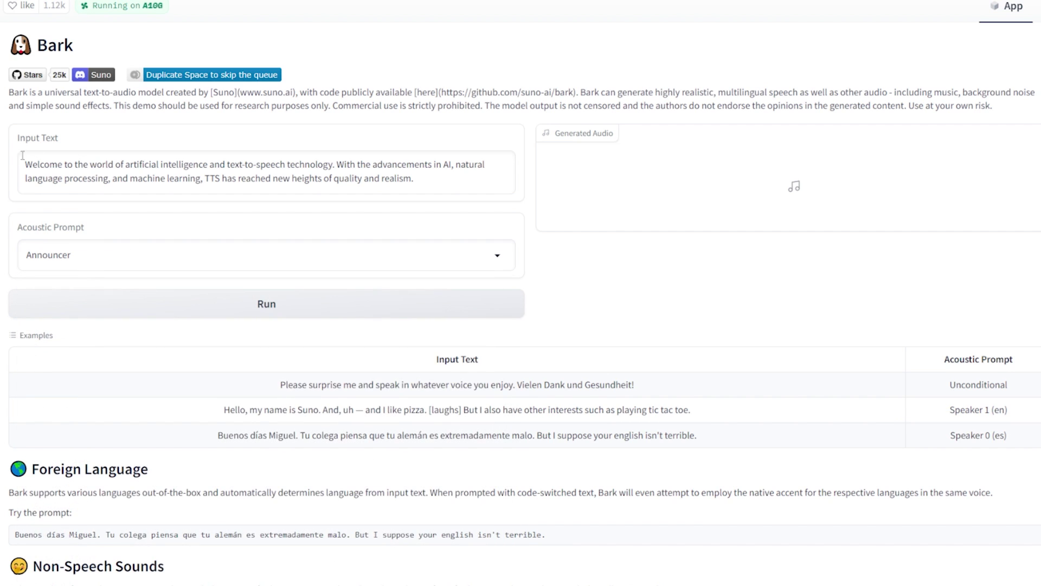
scroll(116, 363, "down", 5)
left_click_drag(16, 329, 115, 419)
left_click(191, 415)
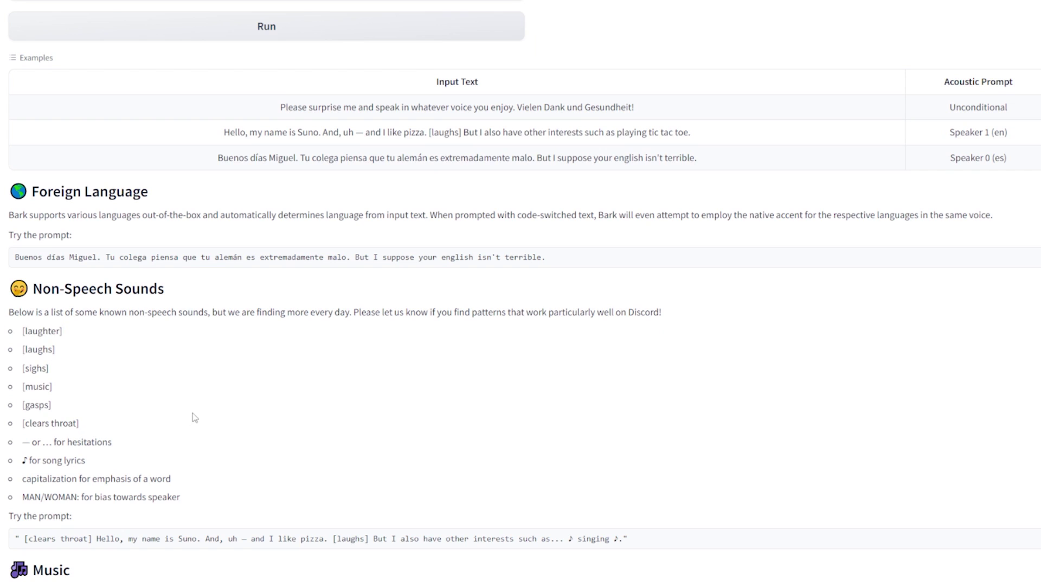
scroll(144, 268, "up", 5)
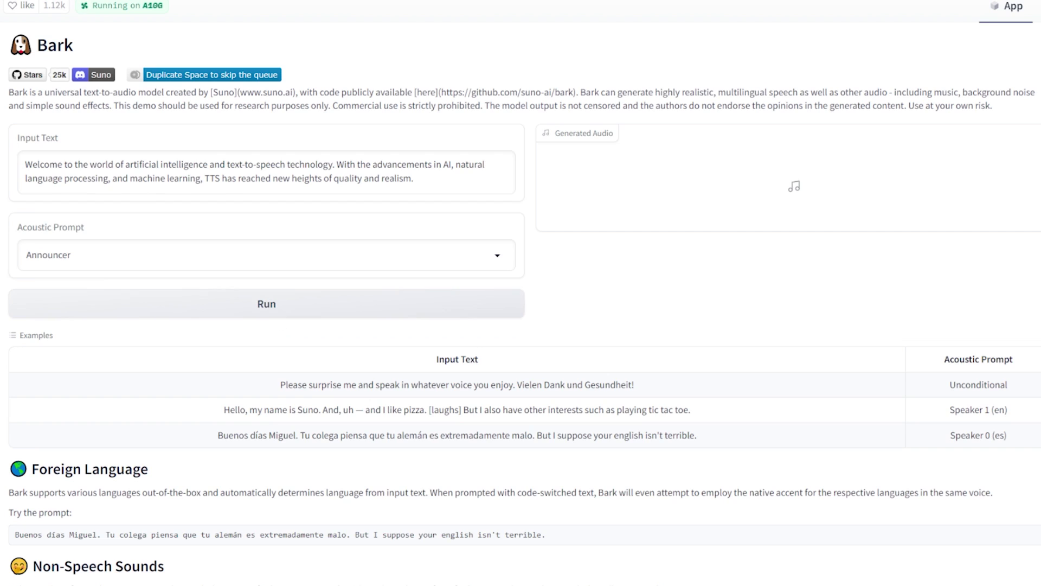
Generate the welcome passage in Bark's Announcer voice and wait through the queue.
left_click(282, 305)
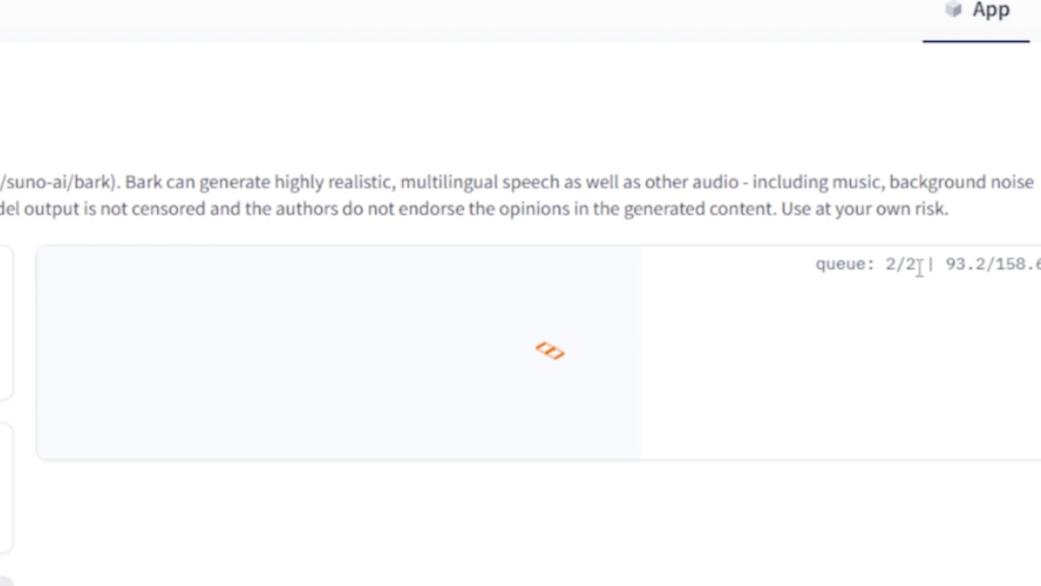
left_click_drag(920, 265, 887, 266)
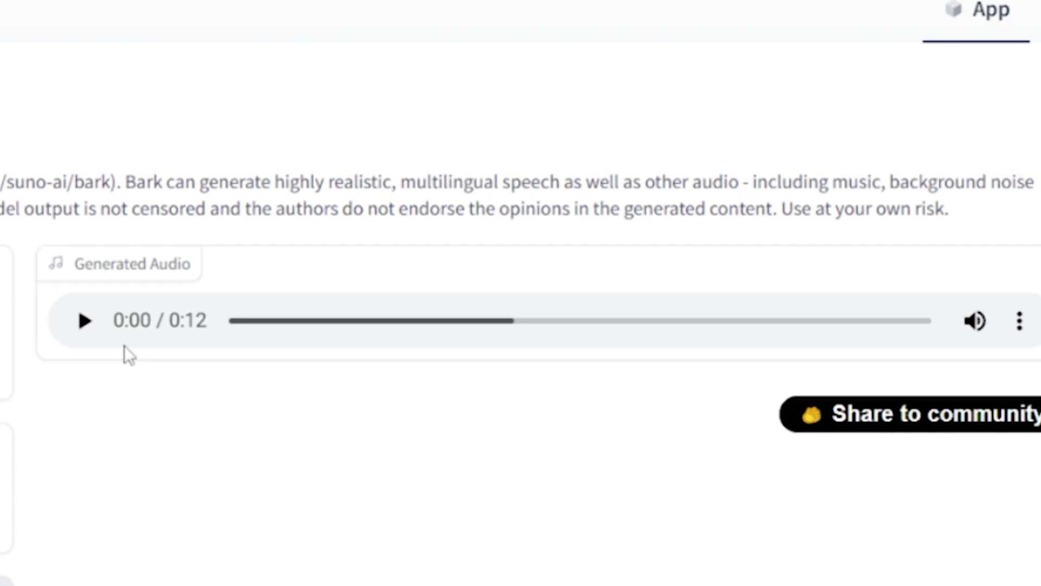
Play the 12-second Announcer clip in the Generated Audio player.
left_click(85, 325)
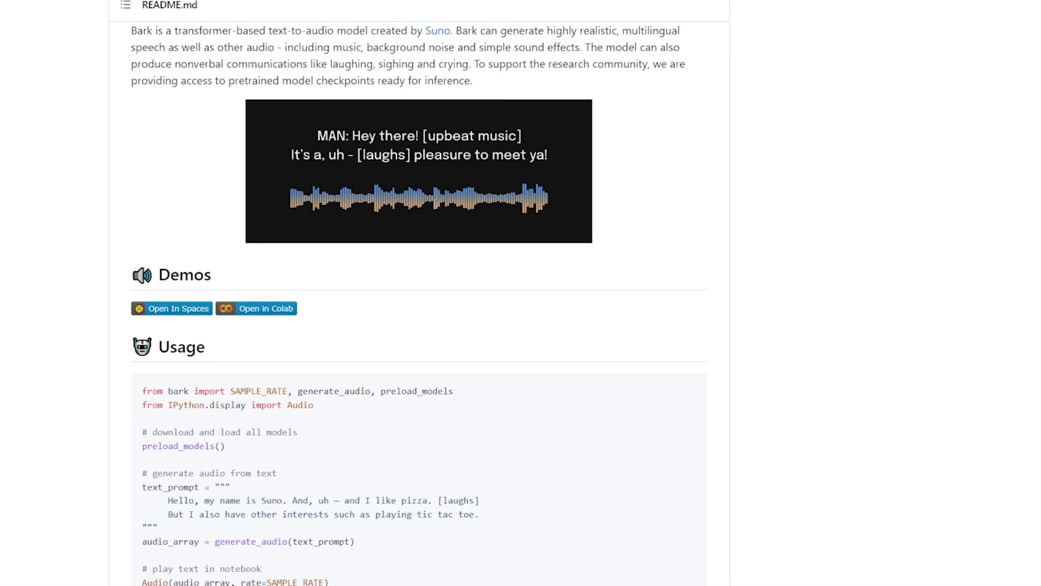
Open the One Click Installer release, reveal Bark_WebUI.7z, and show the AI_Voice_Changer folder in File Explorer.
scroll(512, 330, "up", 10)
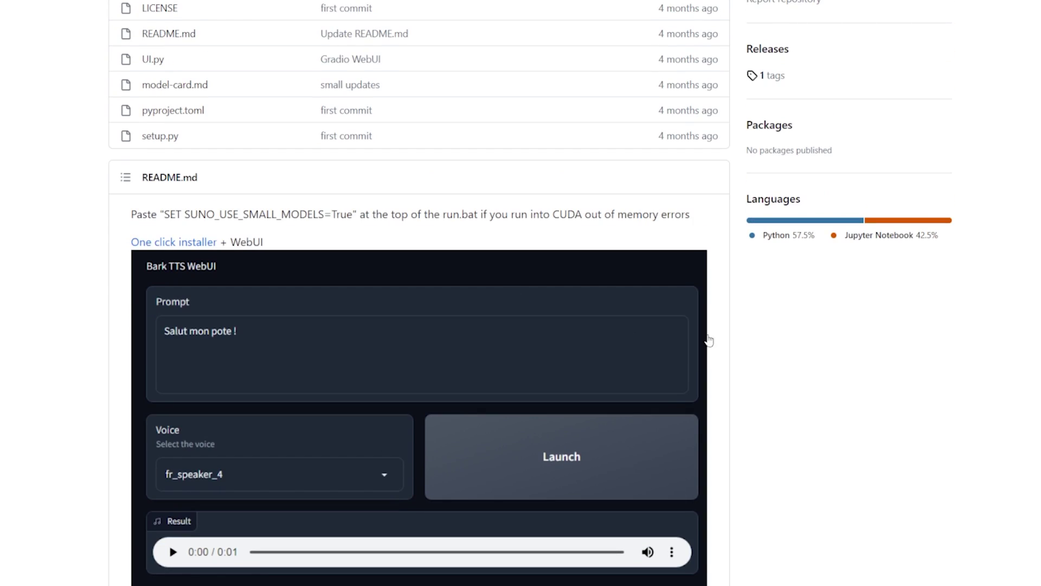
scroll(709, 340, "up", 5)
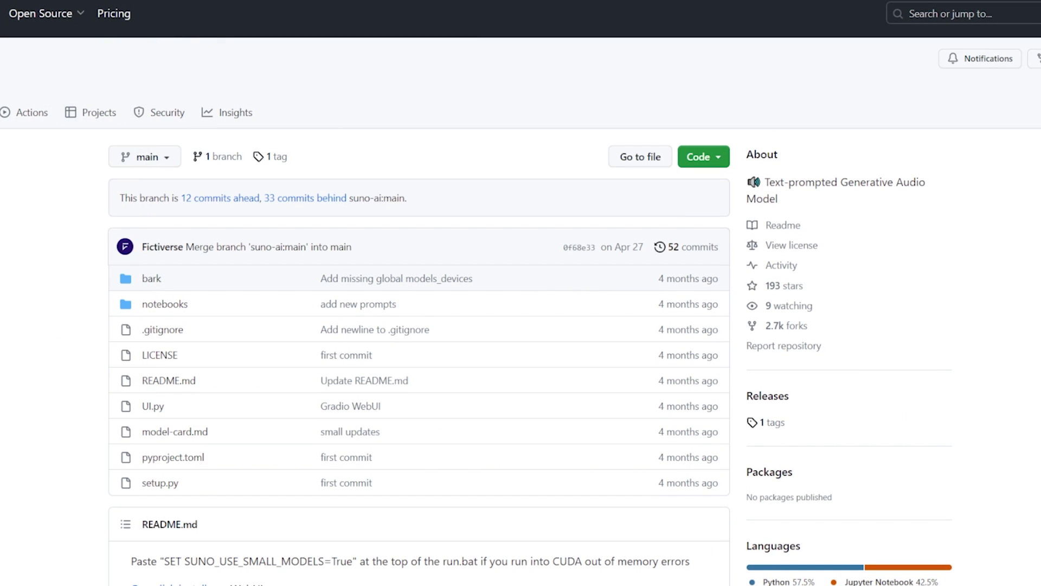
scroll(326, 369, "down", 2)
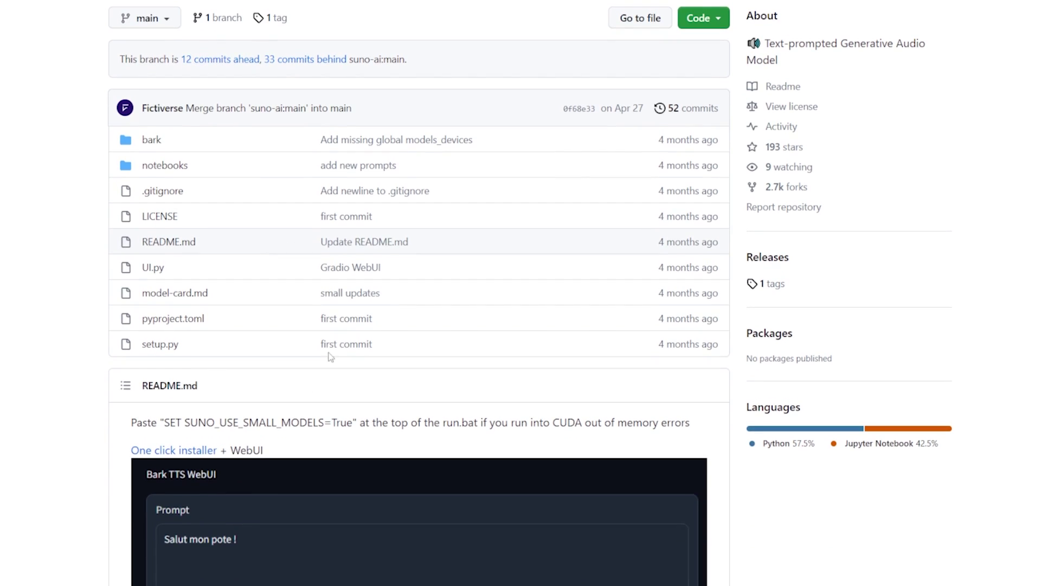
scroll(246, 184, "down", 2)
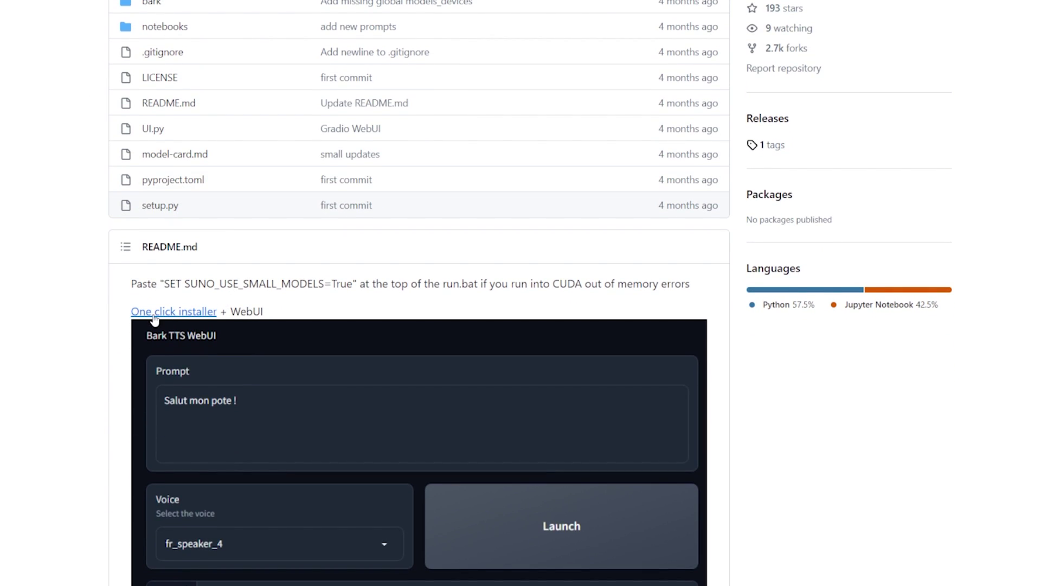
left_click(154, 317)
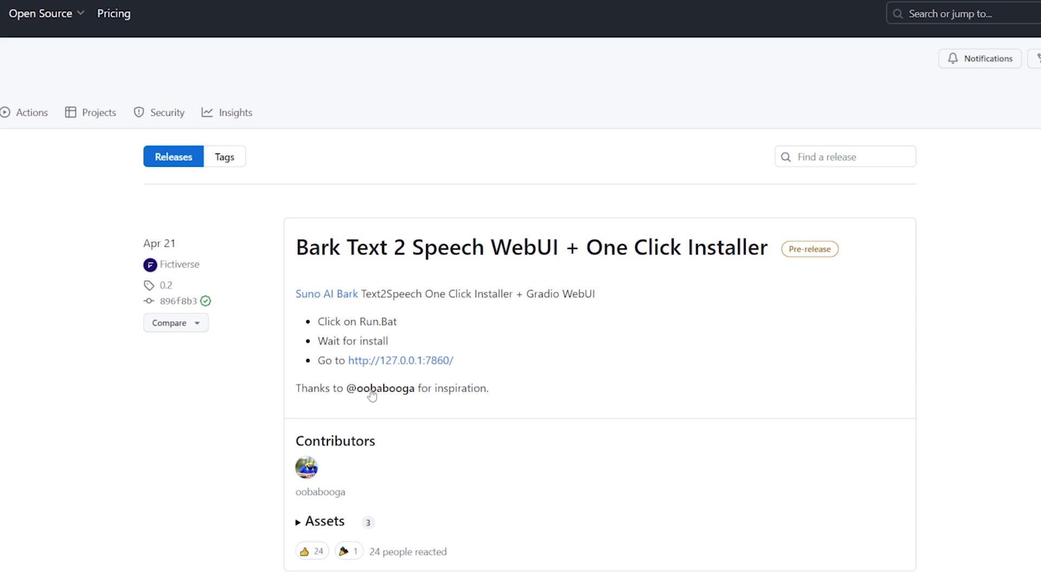
left_click(298, 522)
scroll(472, 309, "down", 2)
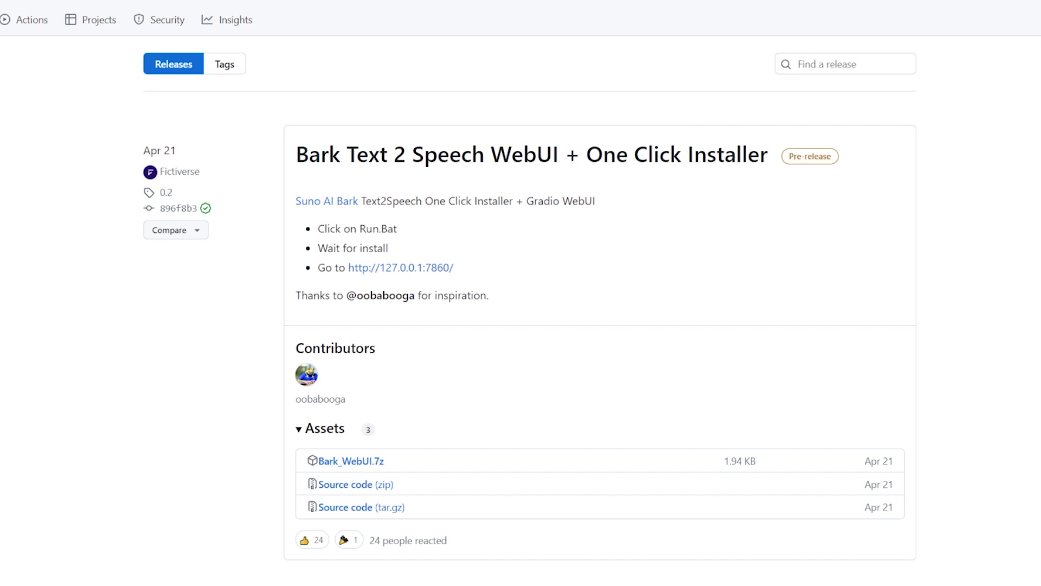
left_click(15, 575)
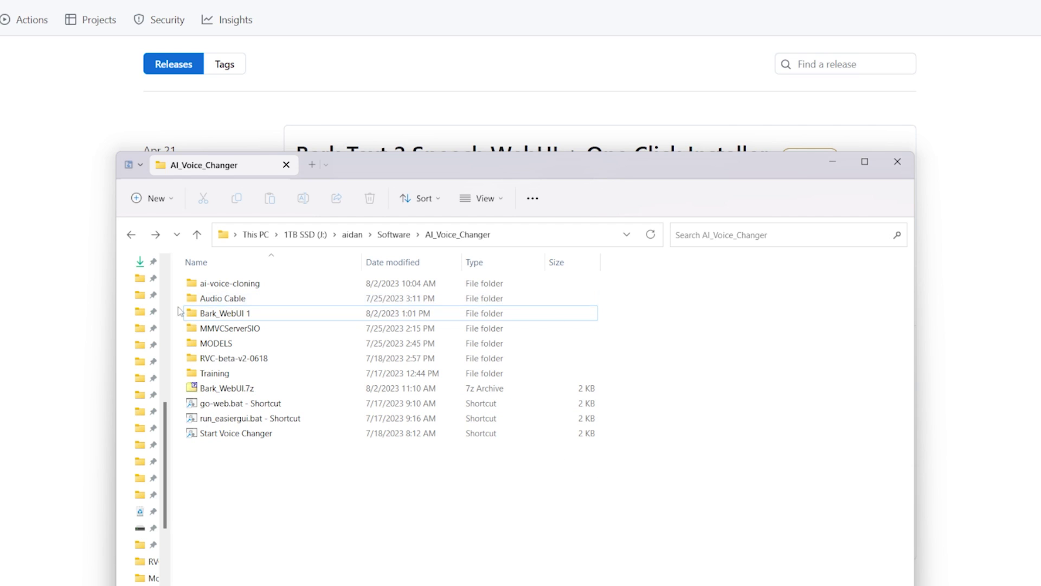
Extract Bark_WebUI.7z with 7-Zip into a Bark_WebUI folder.
left_click(255, 327)
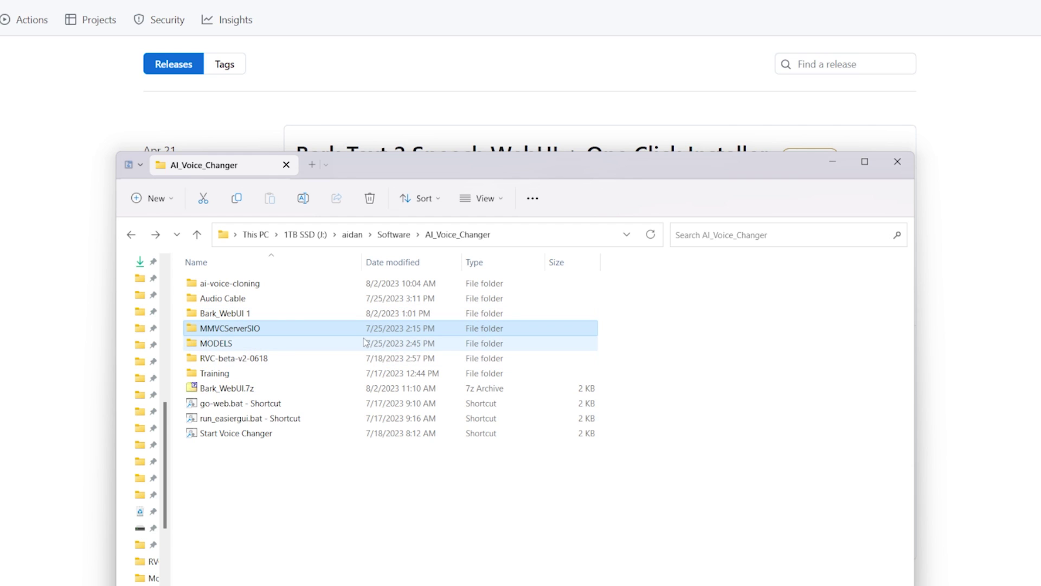
left_click(245, 391)
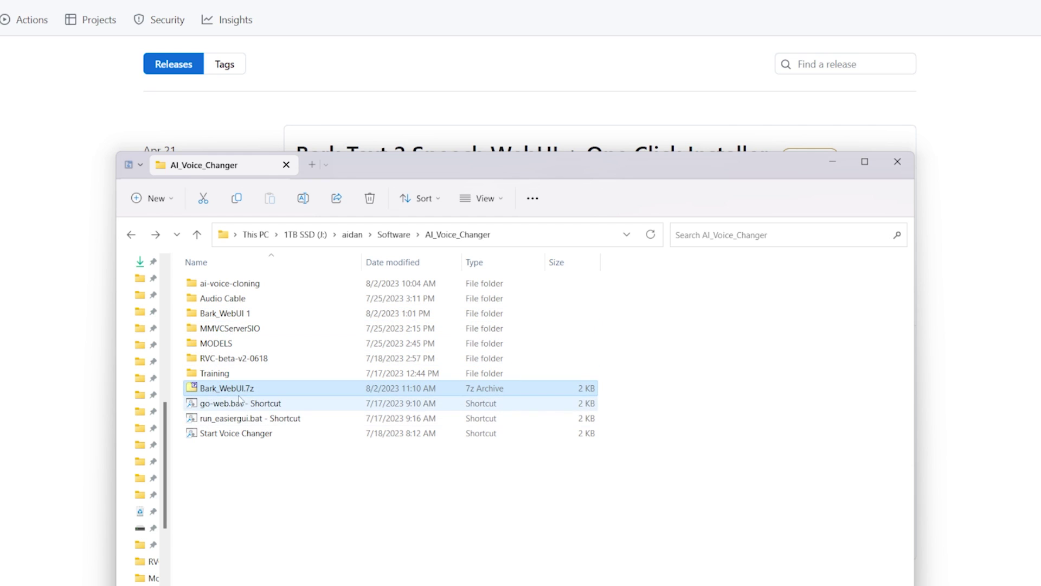
right_click(270, 390)
mouse_move(330, 366)
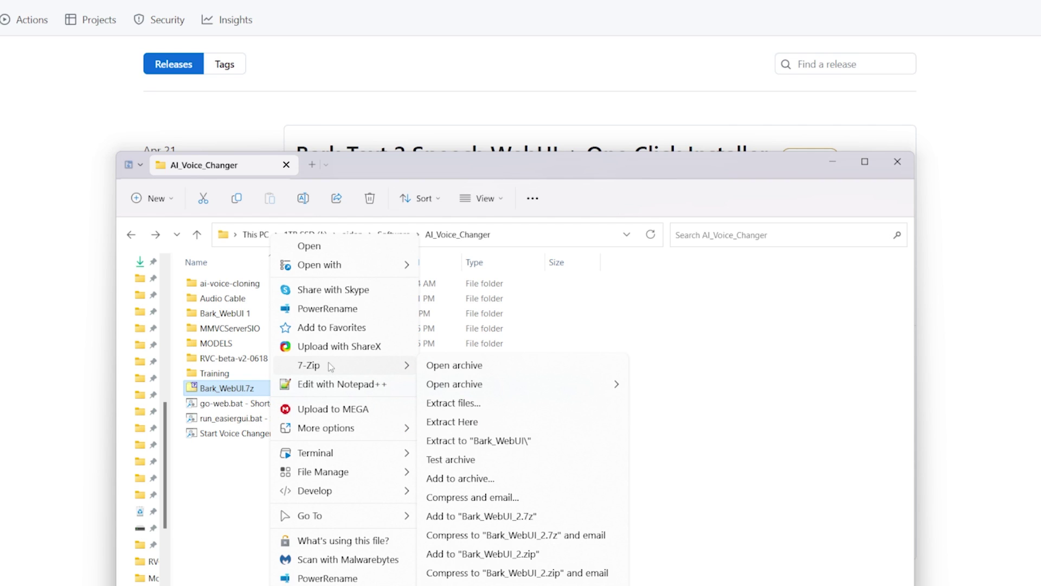
left_click(480, 440)
left_click(262, 318)
Launch run.bat from the extracted Bark_WebUI folder to start the installer.
double_click(255, 319)
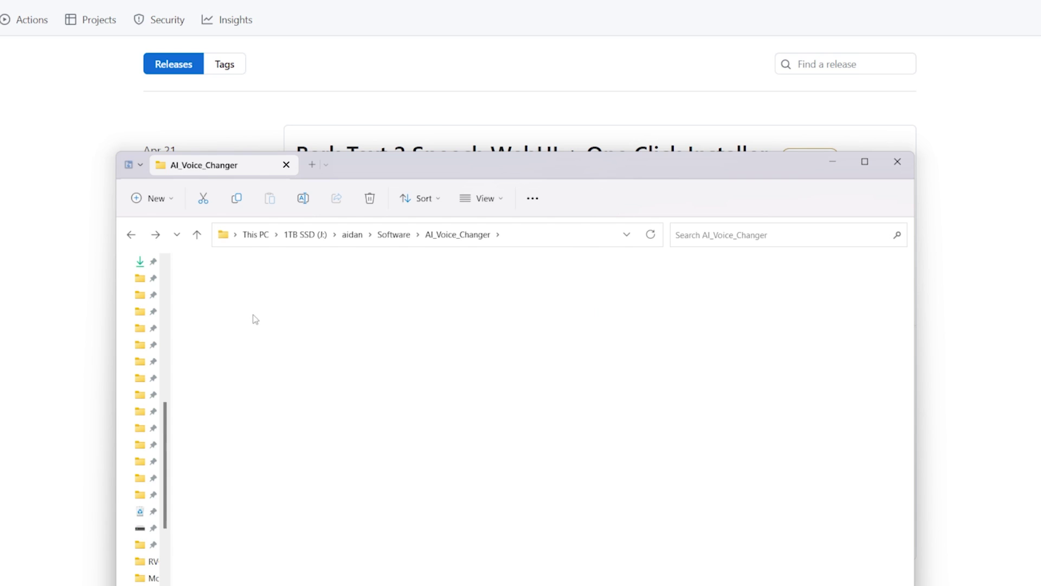
mouse_move(291, 346)
left_mouse_down()
mouse_move(236, 278)
mouse_move(282, 348)
left_mouse_up()
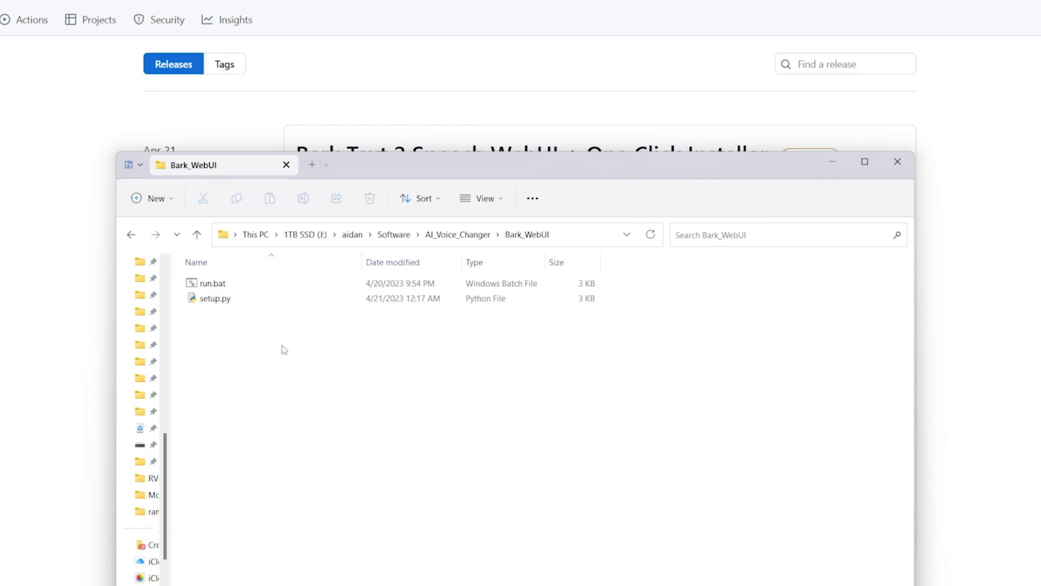
double_click(243, 285)
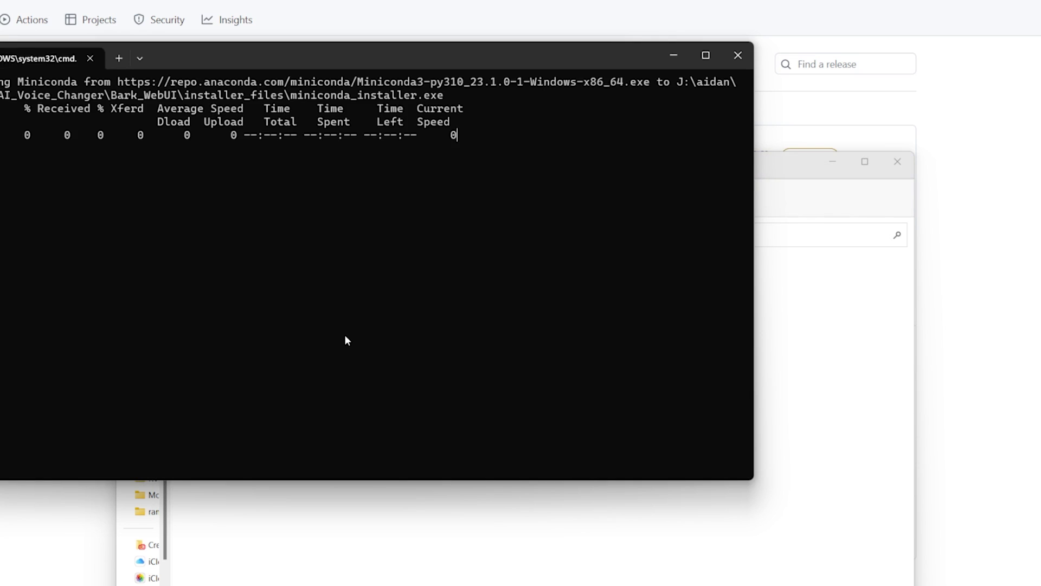
left_click_drag(328, 56, 509, 151)
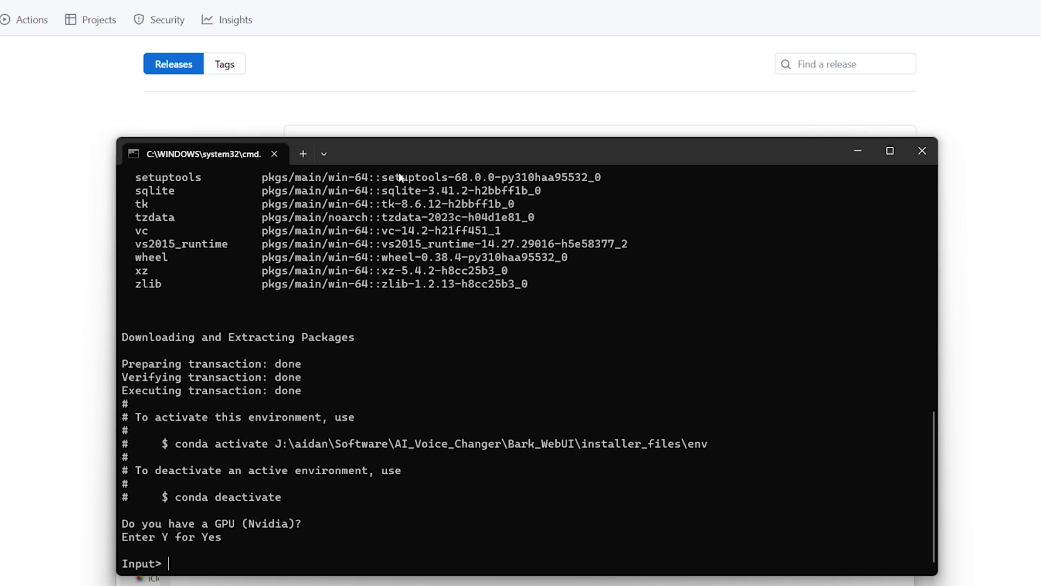
Answer Y to the installer's Nvidia GPU question so it installs Bark and torch.
left_click_drag(407, 152, 412, 83)
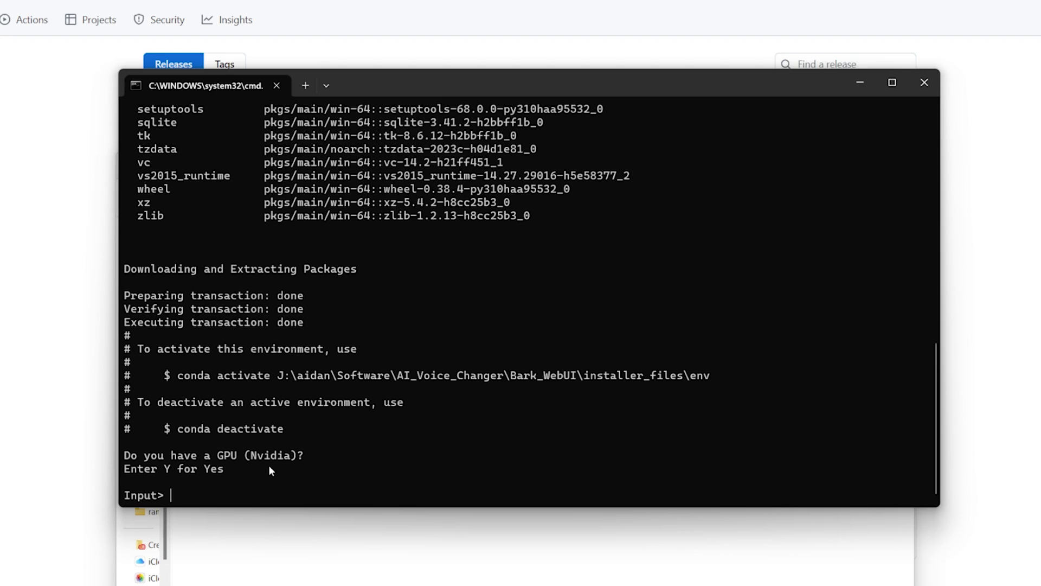
type("Y")
key("Return")
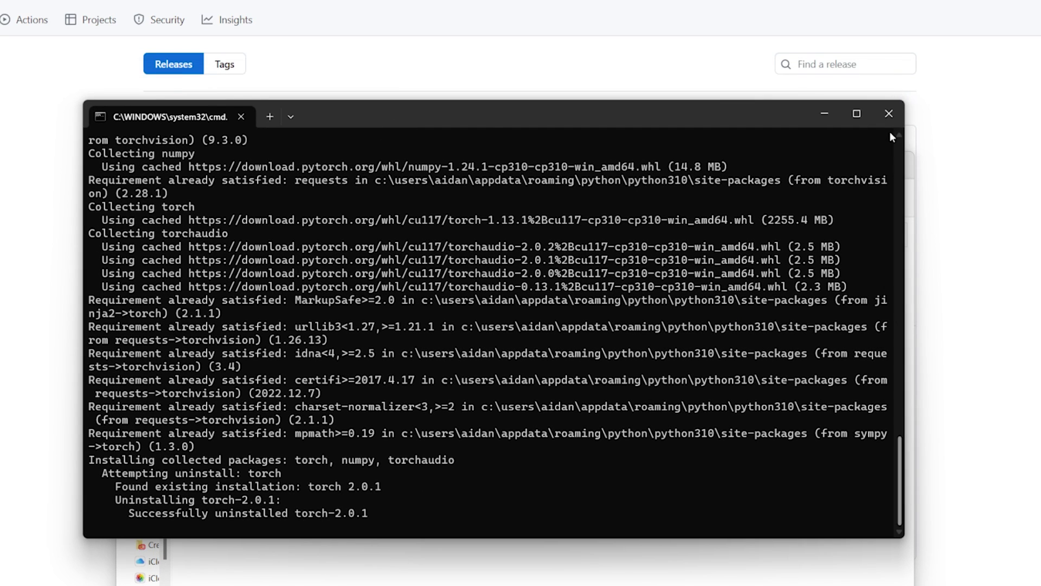
left_click(882, 126)
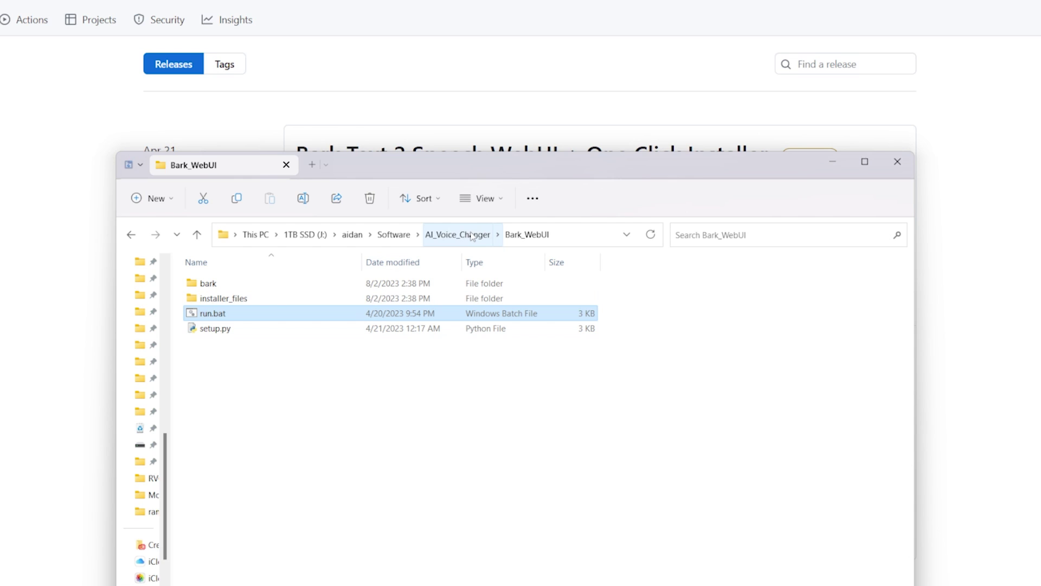
left_click(473, 235)
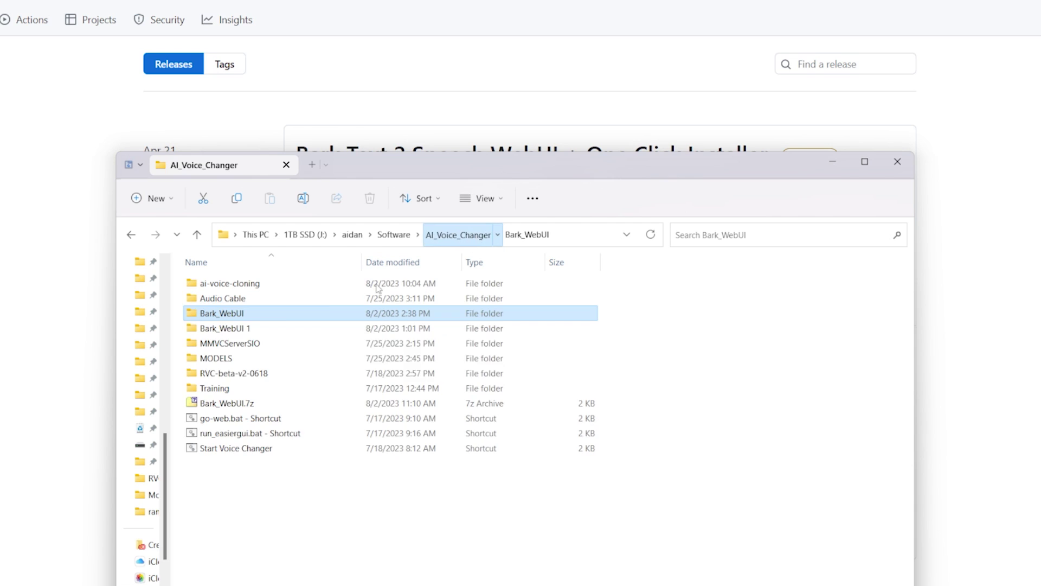
double_click(274, 312)
left_click(225, 298)
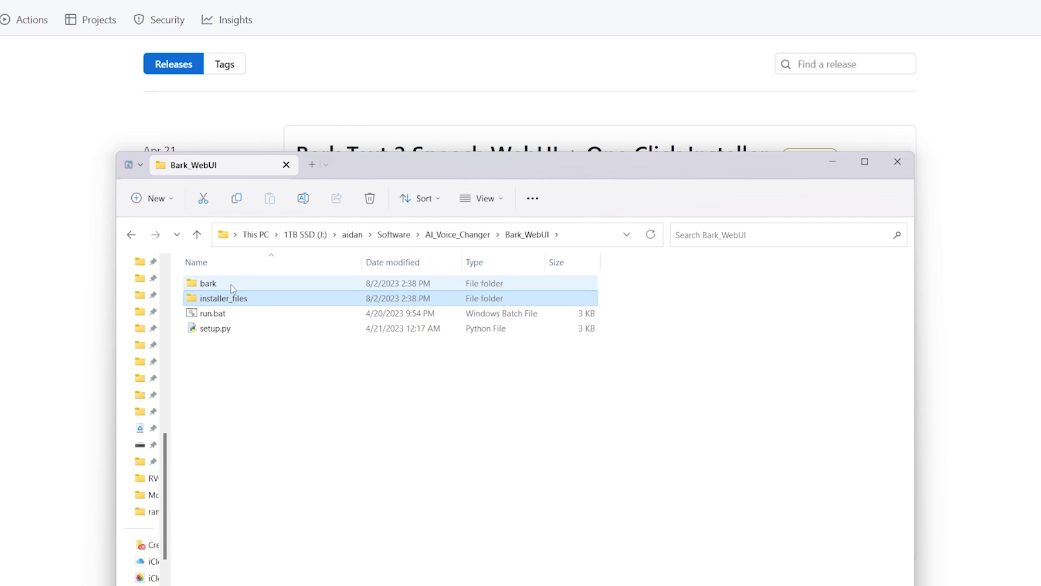
key("alt+Up")
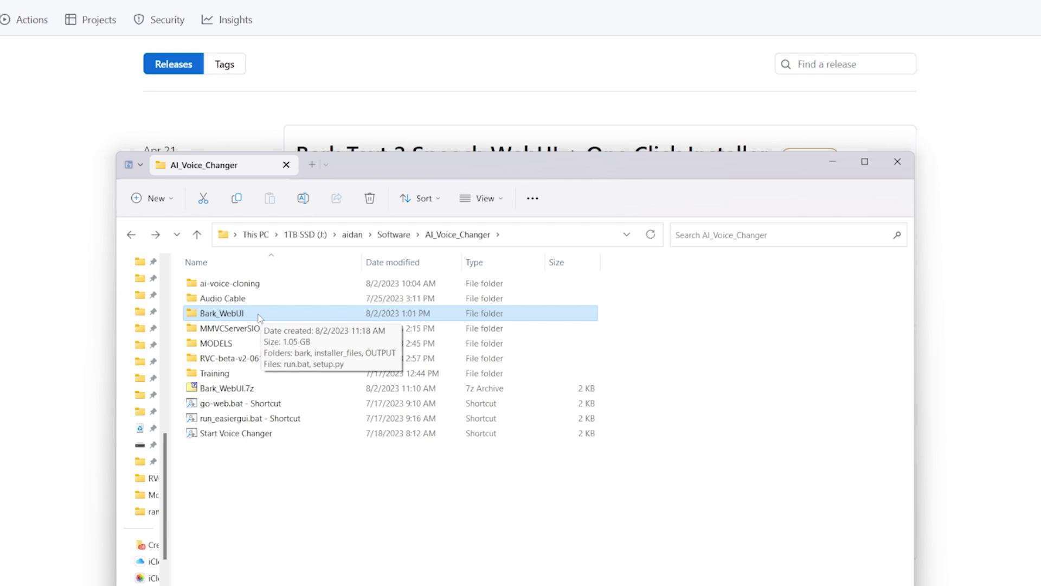
double_click(258, 318)
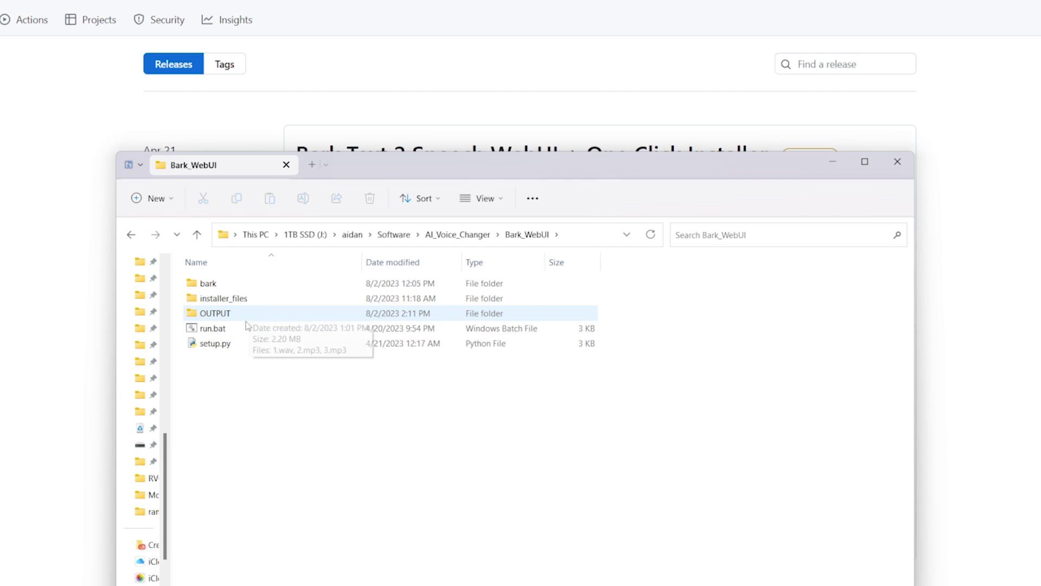
left_click_drag(286, 375, 245, 289)
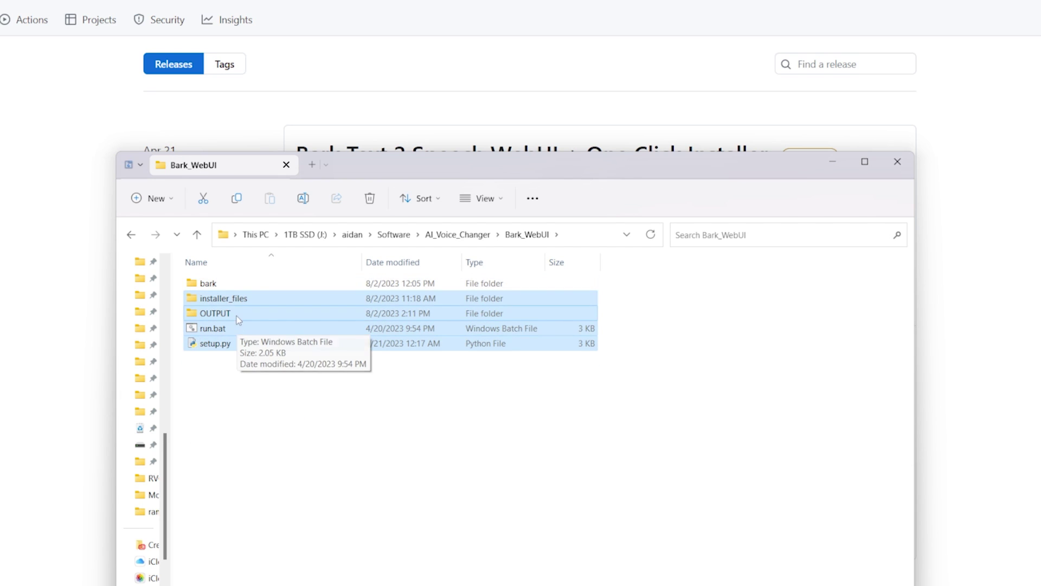
left_click(237, 317)
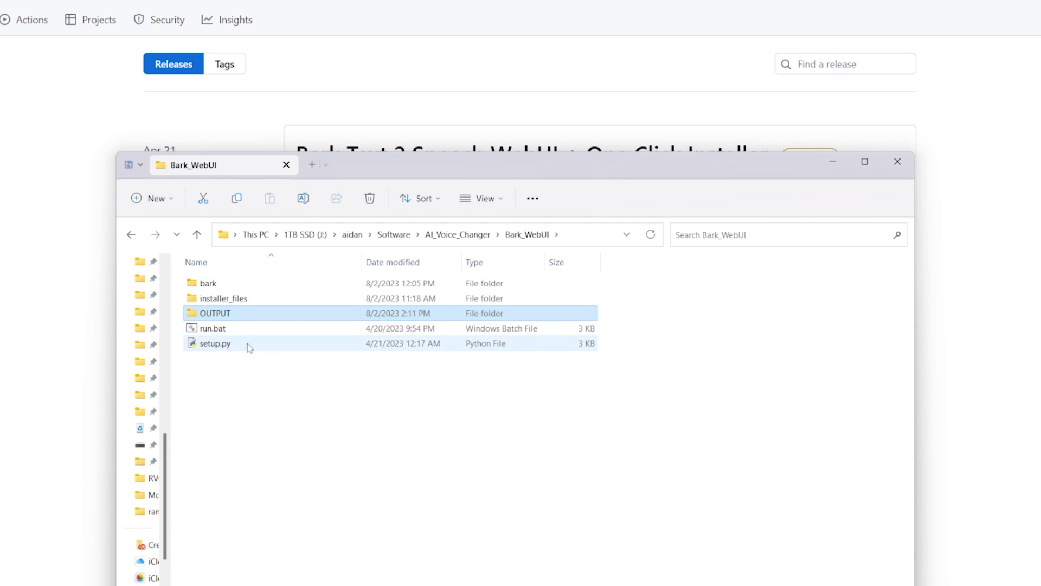
double_click(246, 314)
left_click_drag(319, 382, 218, 286)
left_click(266, 365)
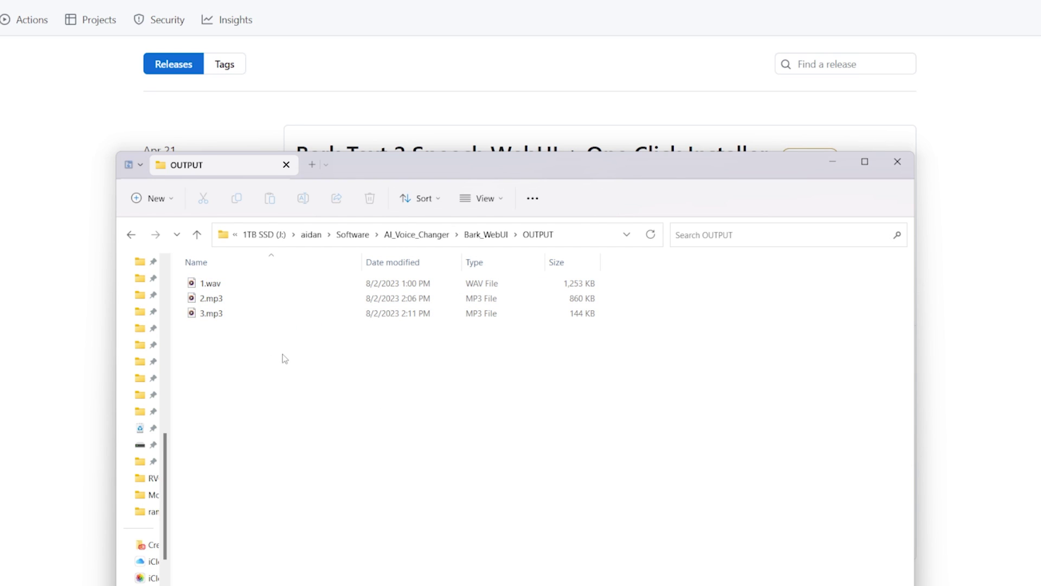
key("BackSpace")
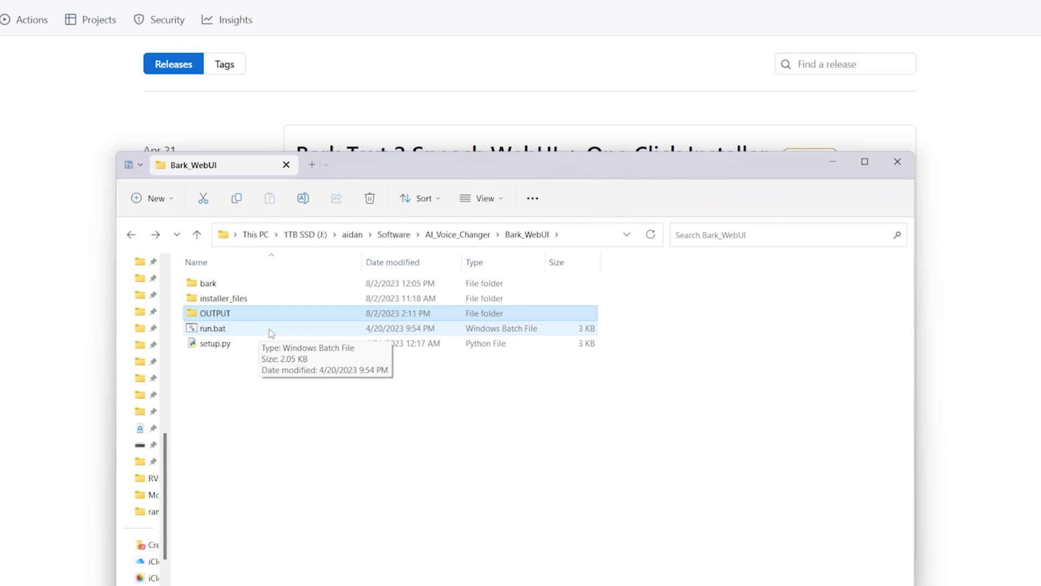
left_click(272, 333)
Run run.bat several times, each attempt failing with No module named 'torch'.
double_click(271, 330)
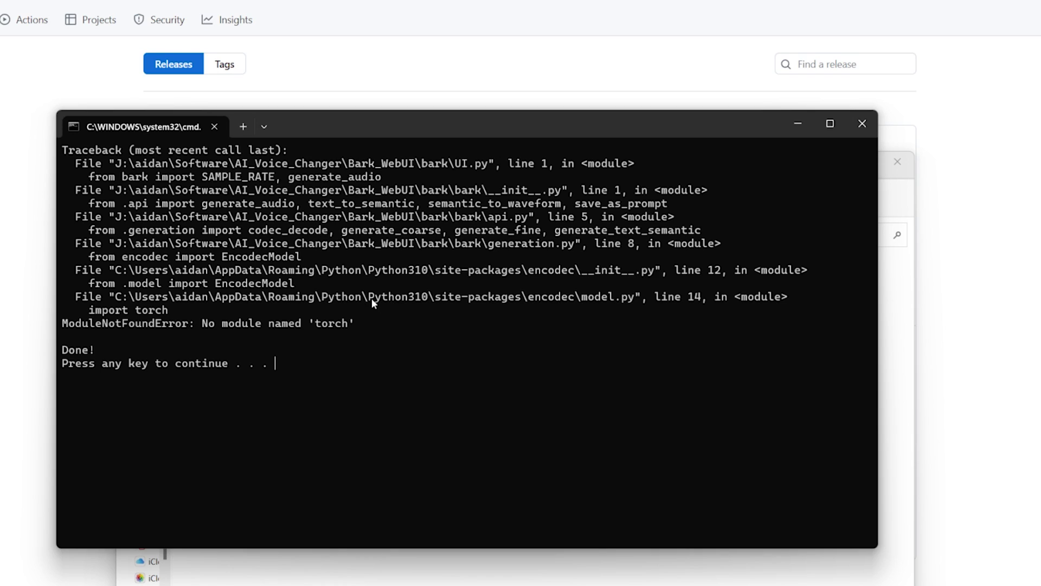
key("Return")
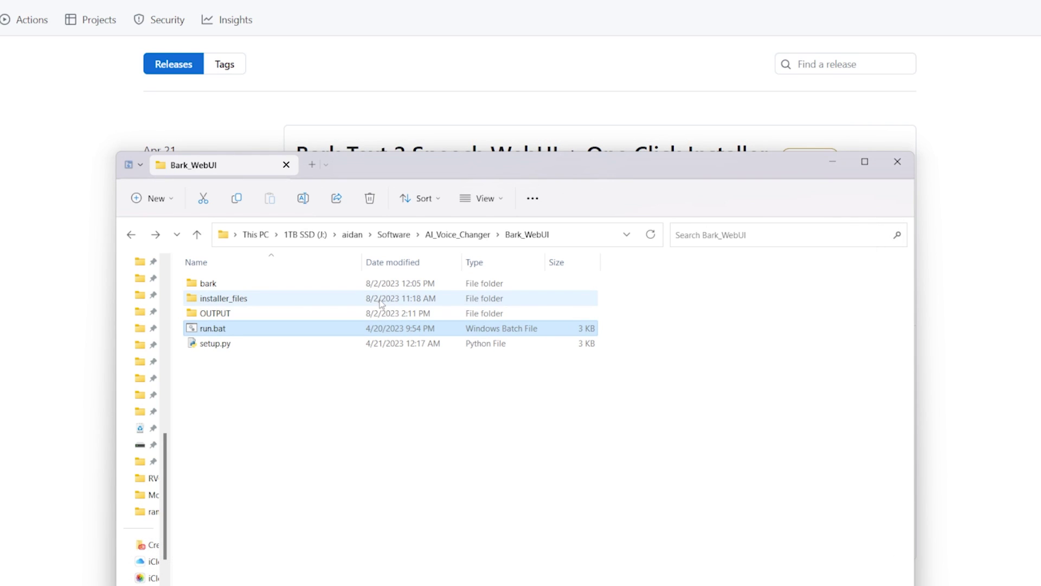
double_click(261, 332)
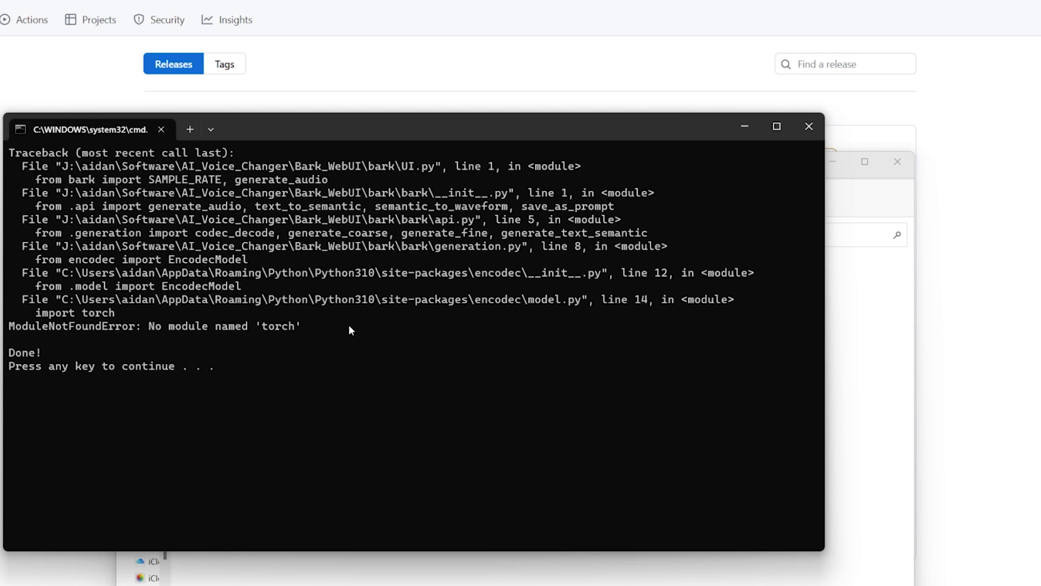
key("Return")
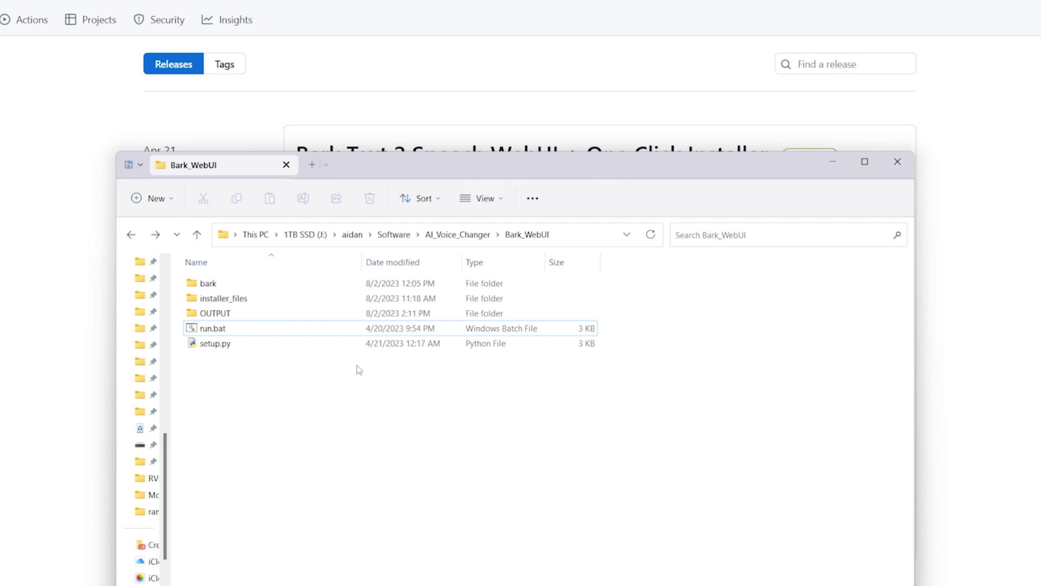
left_click(288, 333)
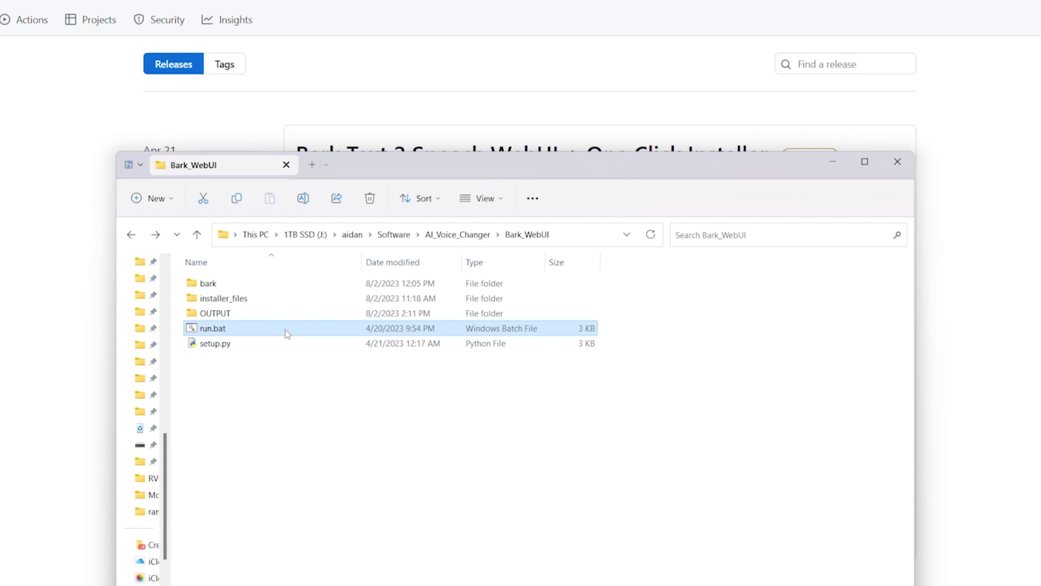
double_click(288, 333)
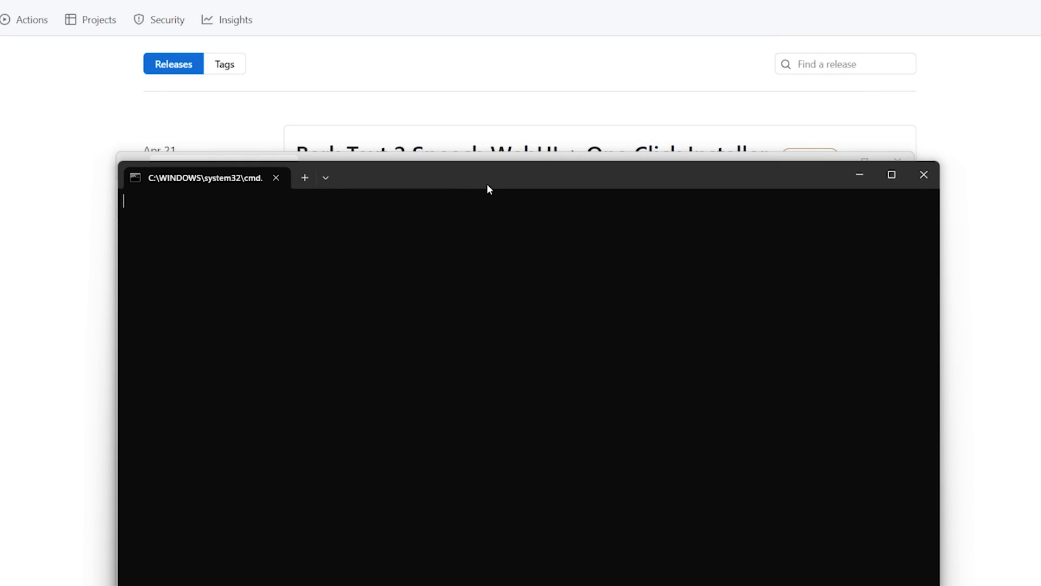
left_click_drag(487, 184, 439, 165)
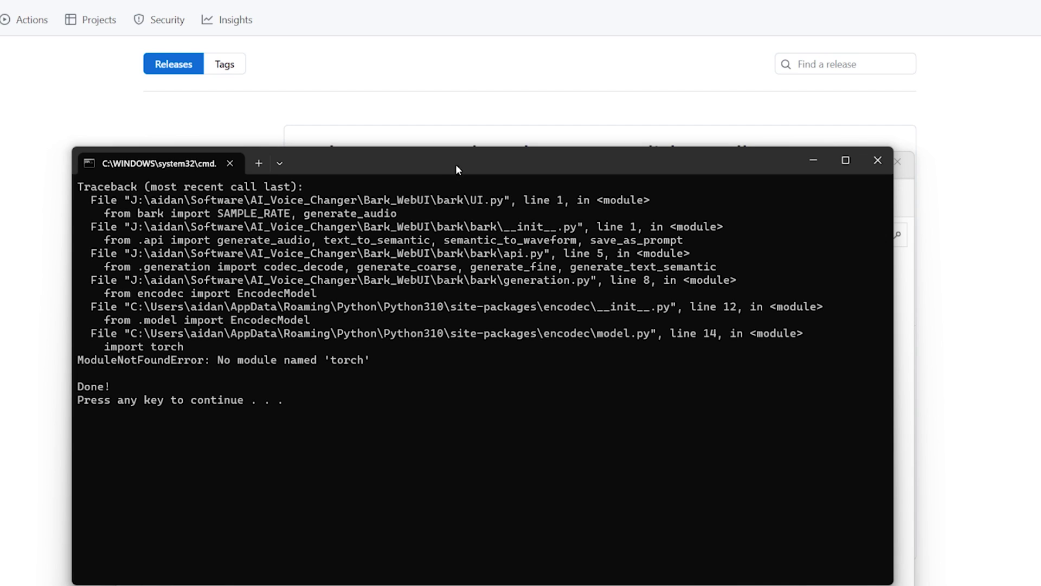
key("Return")
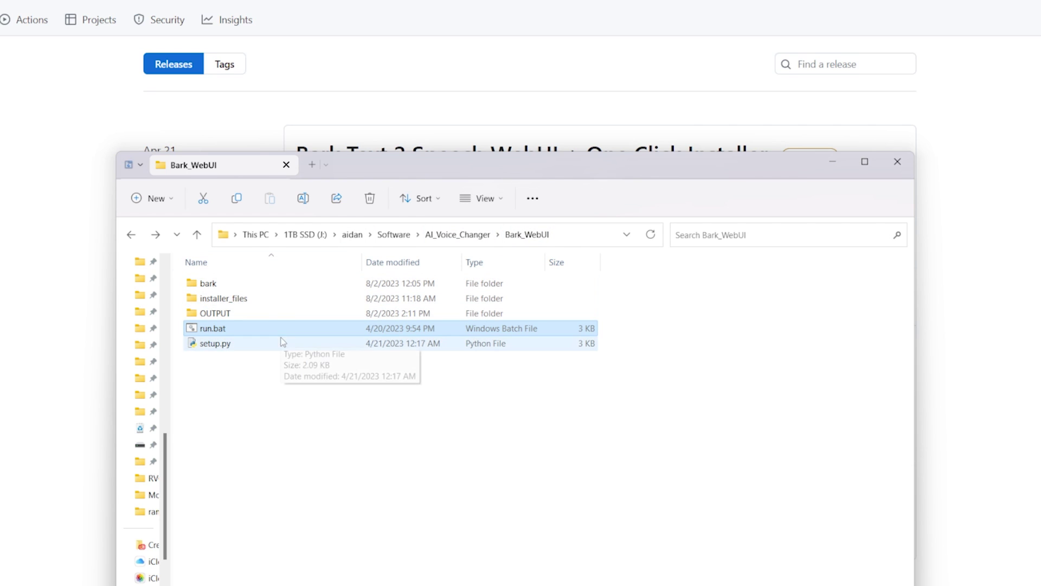
double_click(261, 330)
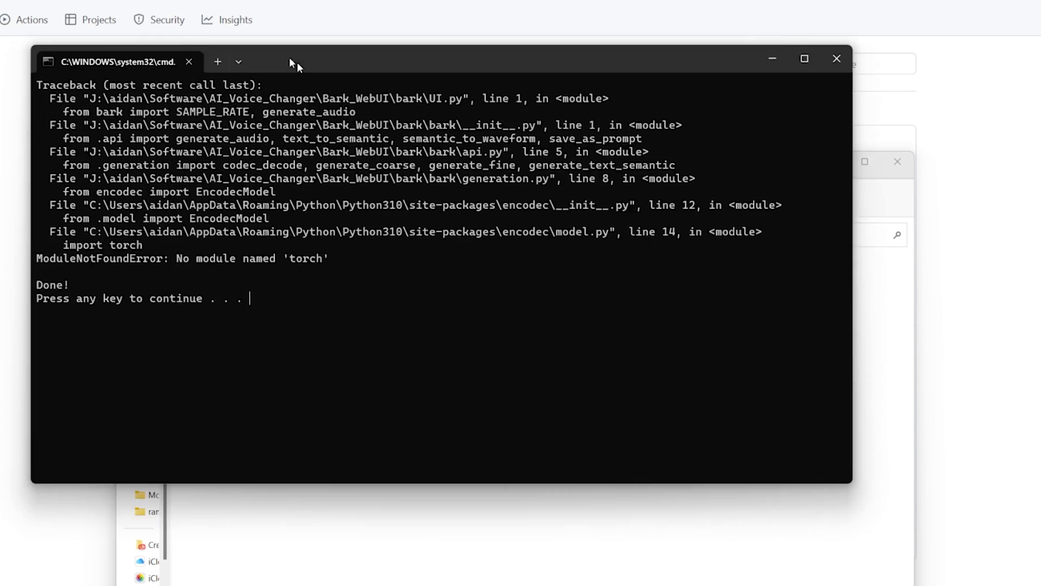
left_click_drag(292, 59, 305, 150)
Close the torch-error console, keep Bark's Announcer prompt, and go to BigSpeak's text-to-speech page.
key("Return")
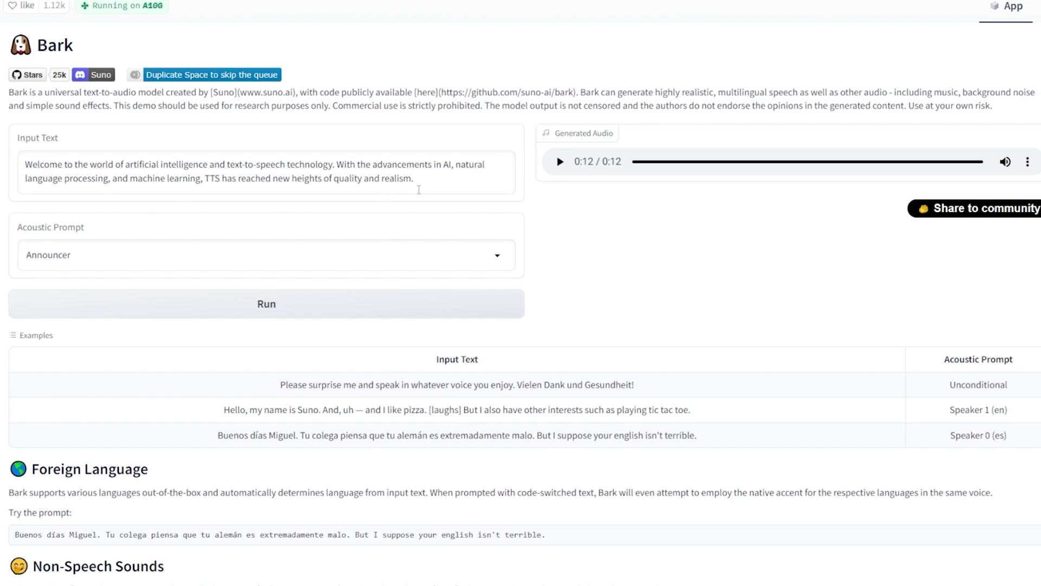
triple_click(418, 190)
left_click(170, 252)
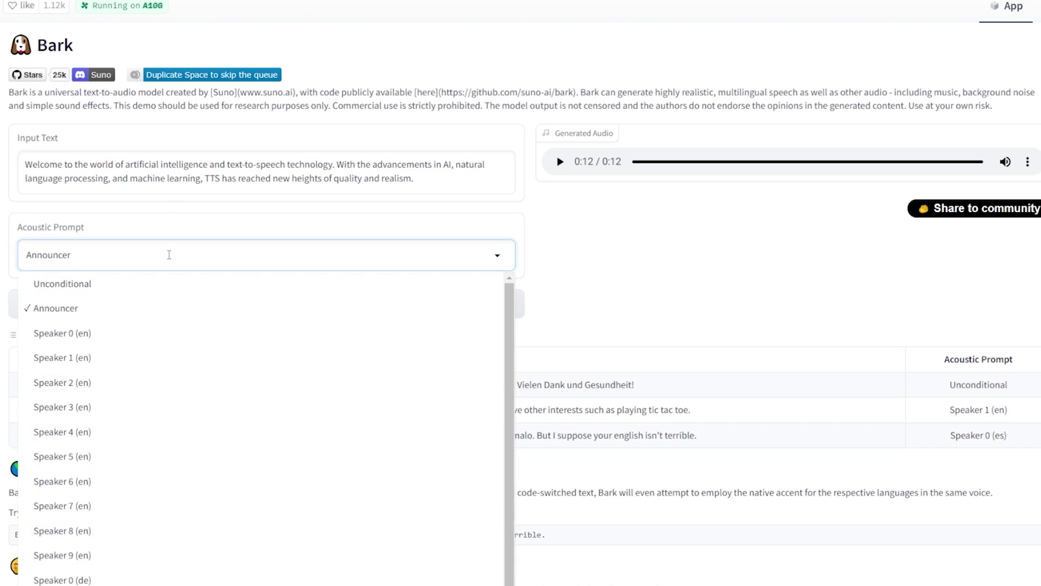
left_click(169, 255)
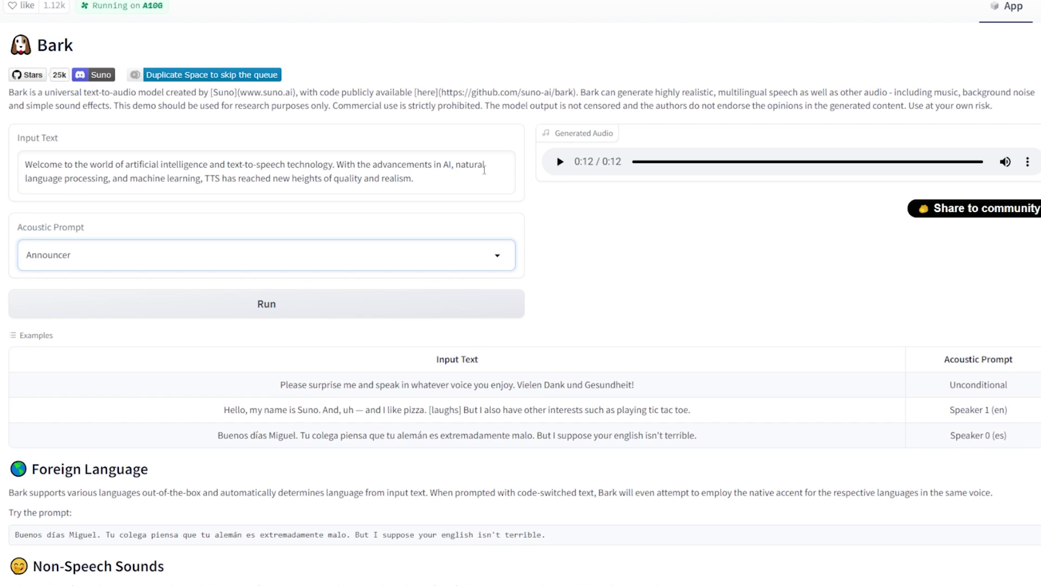
left_click(206, 0)
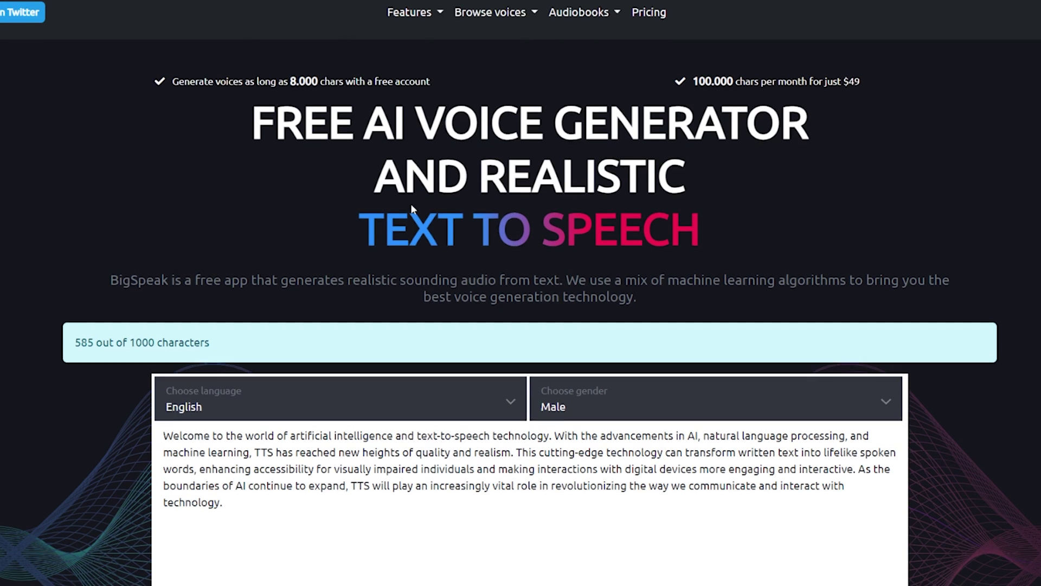
Review the 585-character welcome paragraph in BigSpeak's text box.
scroll(450, 209, "down", 1)
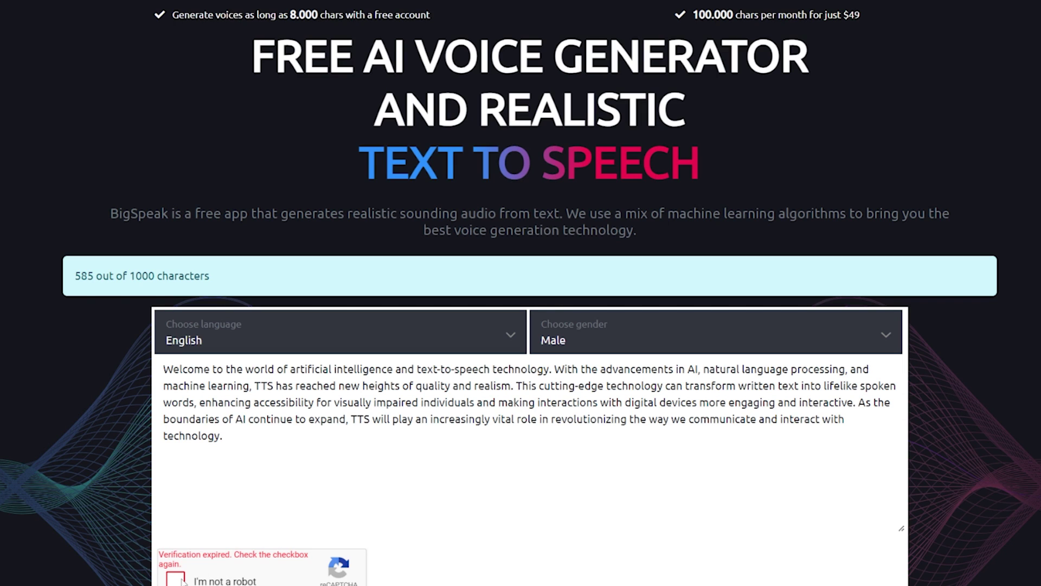
scroll(171, 582, "down", 2)
key("ctrl+a")
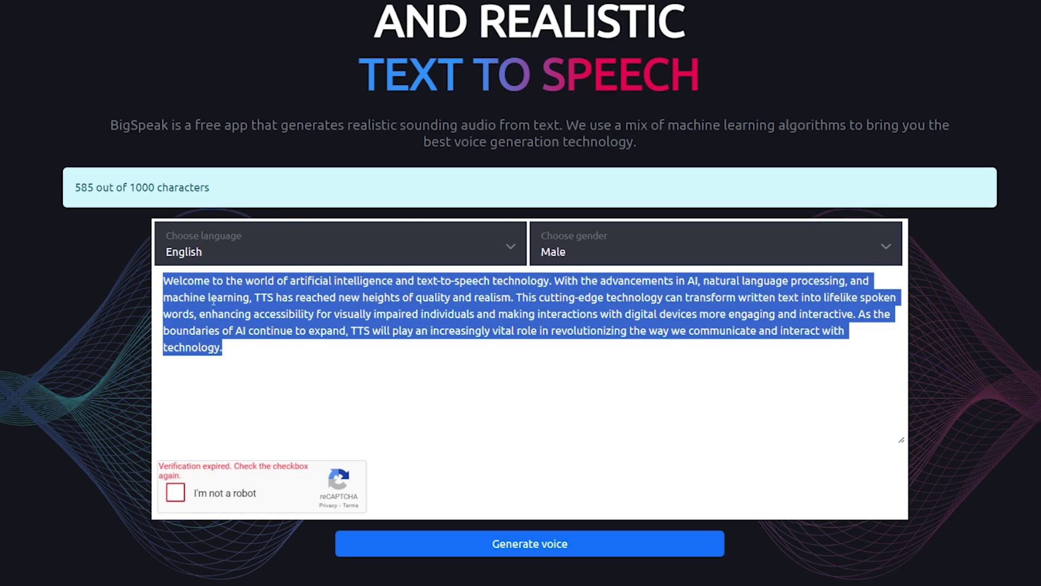
left_click(130, 275)
Start the 'I'm not a robot' check and submit the car image tiles.
left_click(173, 498)
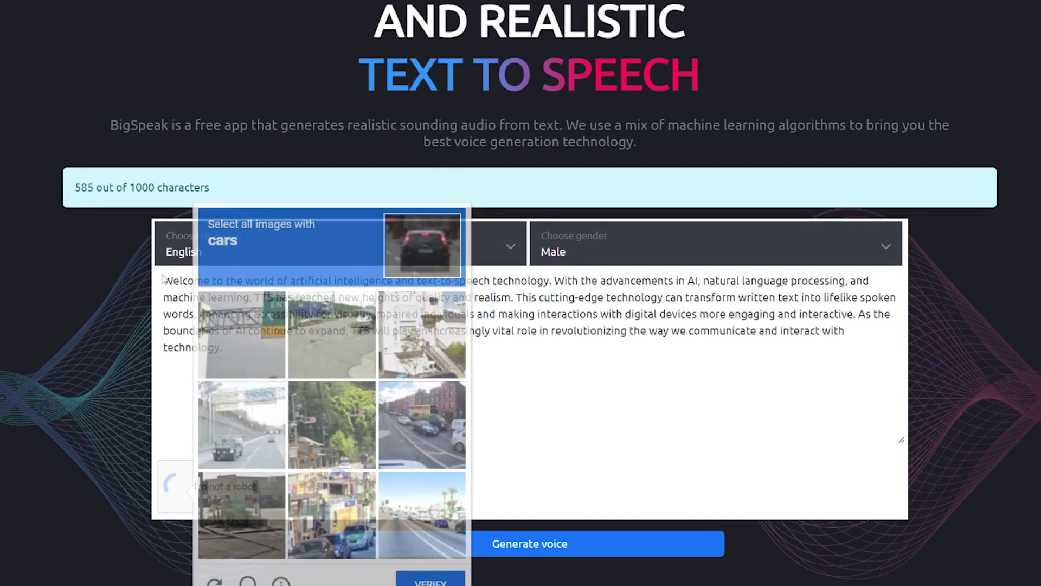
left_click(239, 433)
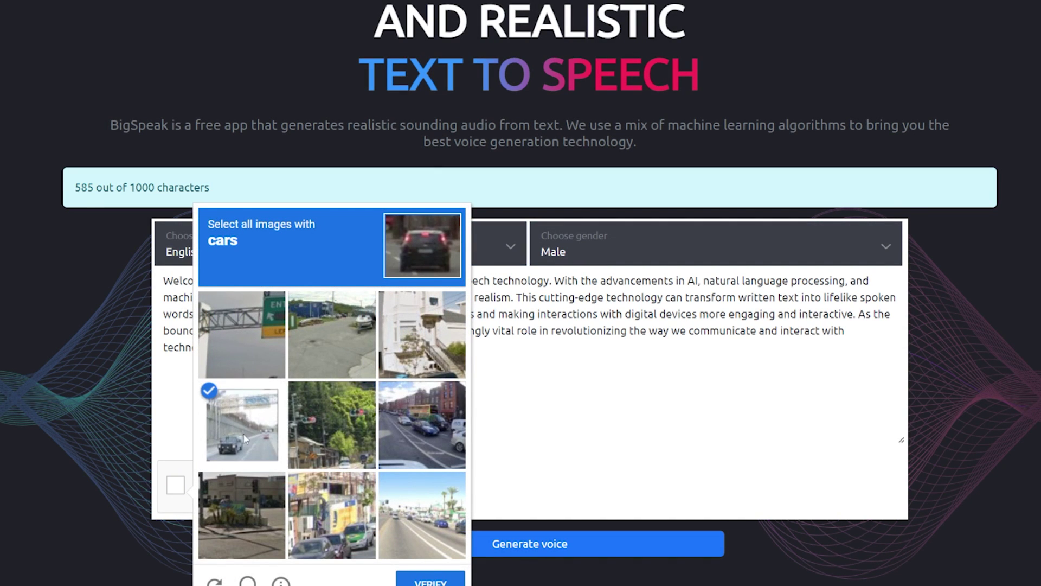
left_click(322, 520)
left_click(434, 515)
left_click(446, 425)
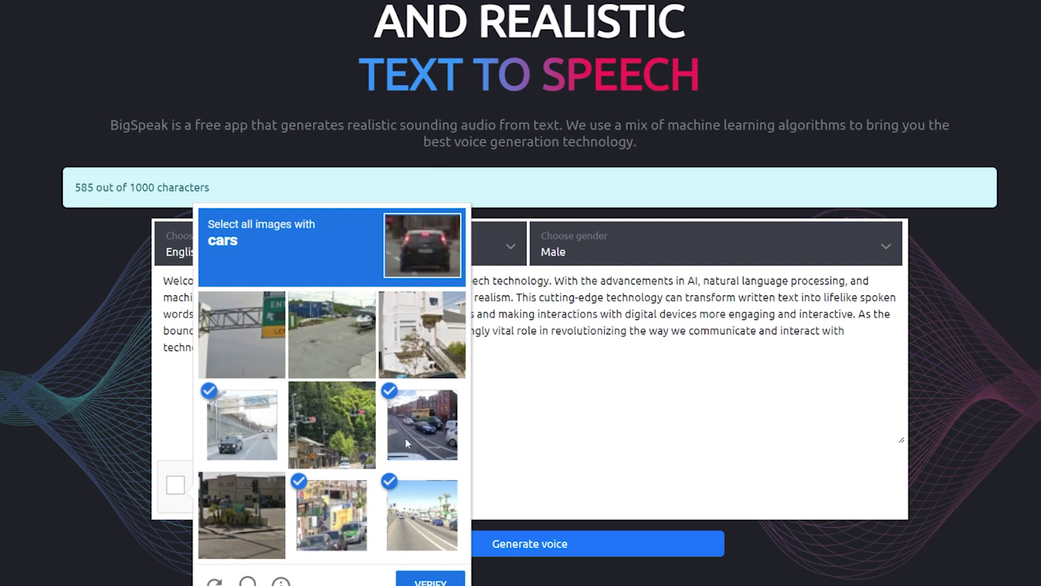
left_click(328, 434)
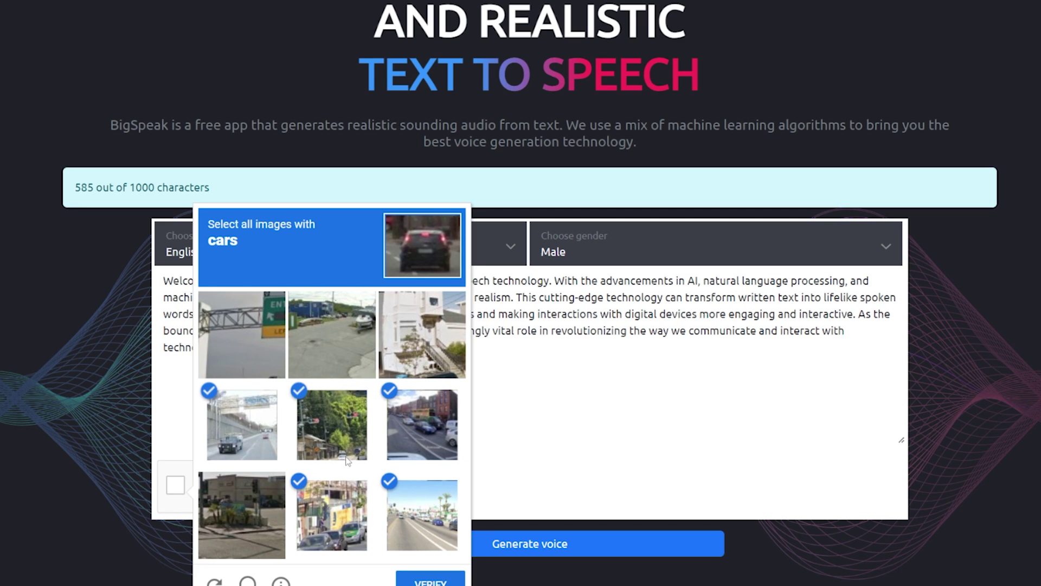
left_click(430, 580)
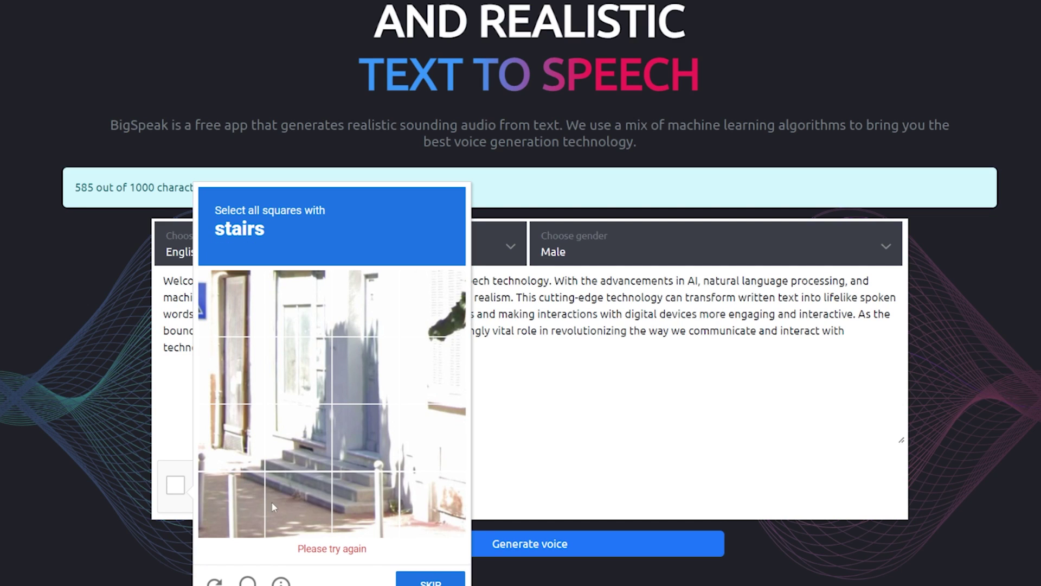
Pass the reCAPTCHA by selecting the five squares showing stairs.
left_click(291, 502)
left_click(341, 506)
left_click(231, 521)
left_click(299, 458)
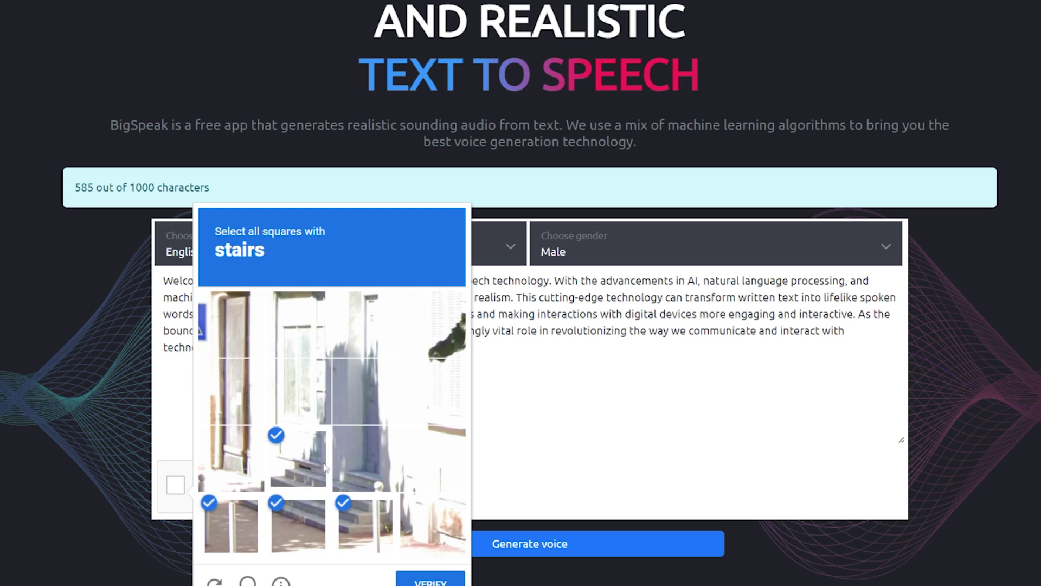
left_click(362, 458)
left_click(430, 581)
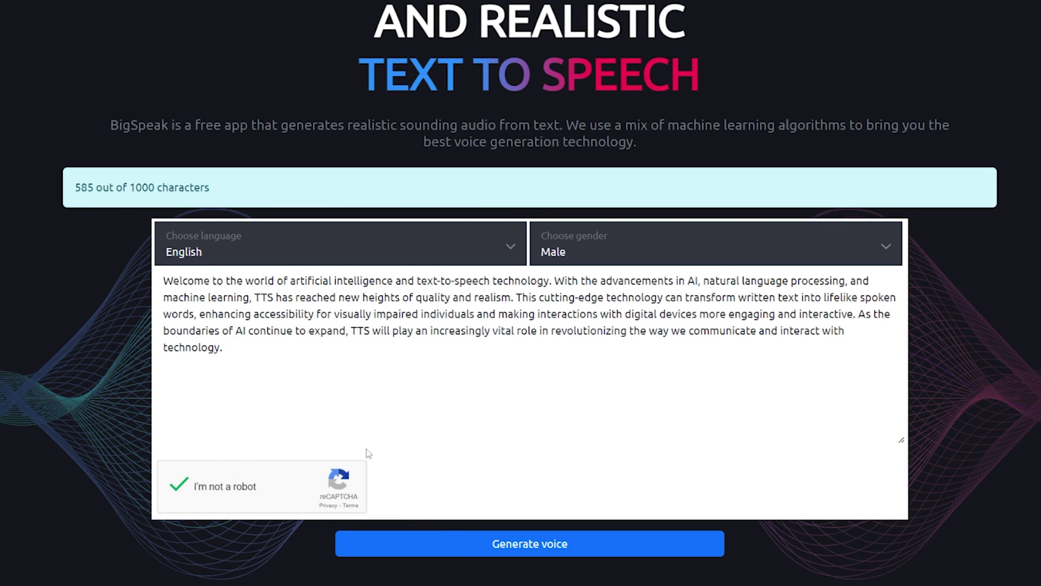
Confirm the 585-character welcome paragraph is still in the text box, ready to voice.
scroll(413, 393, "down", 3)
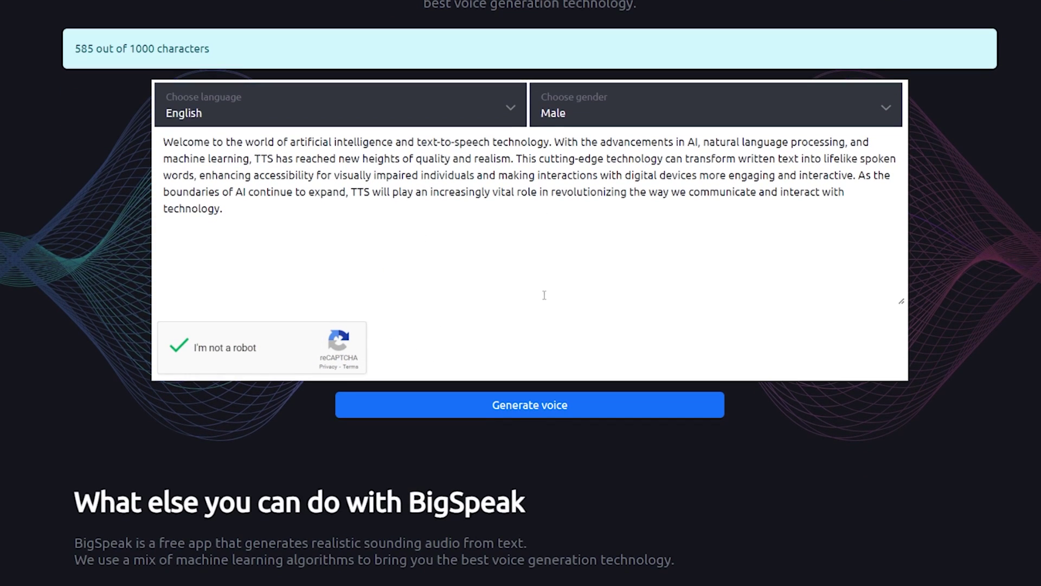
scroll(231, 431, "up", 3)
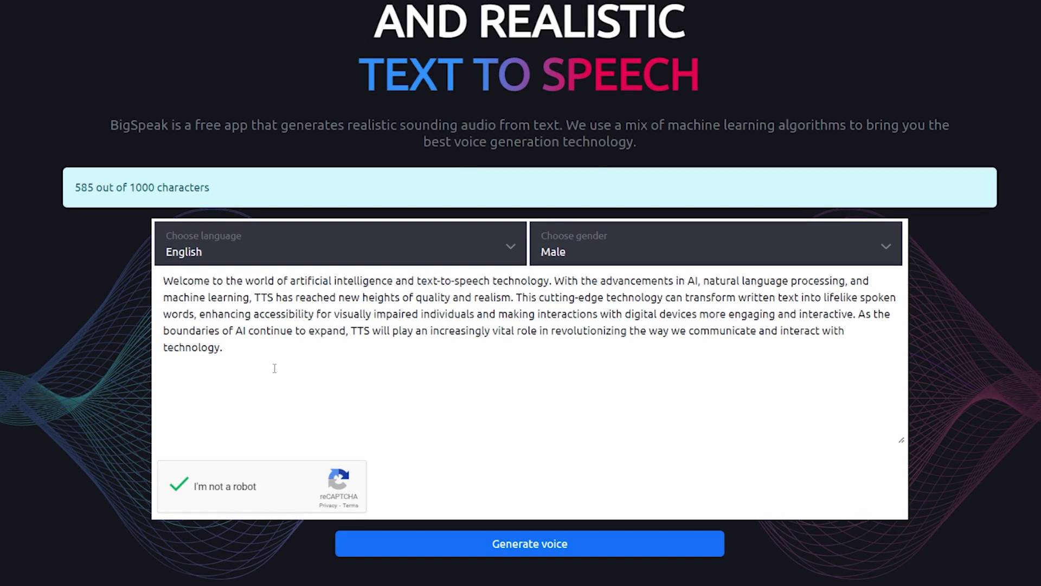
left_click_drag(274, 366, 159, 273)
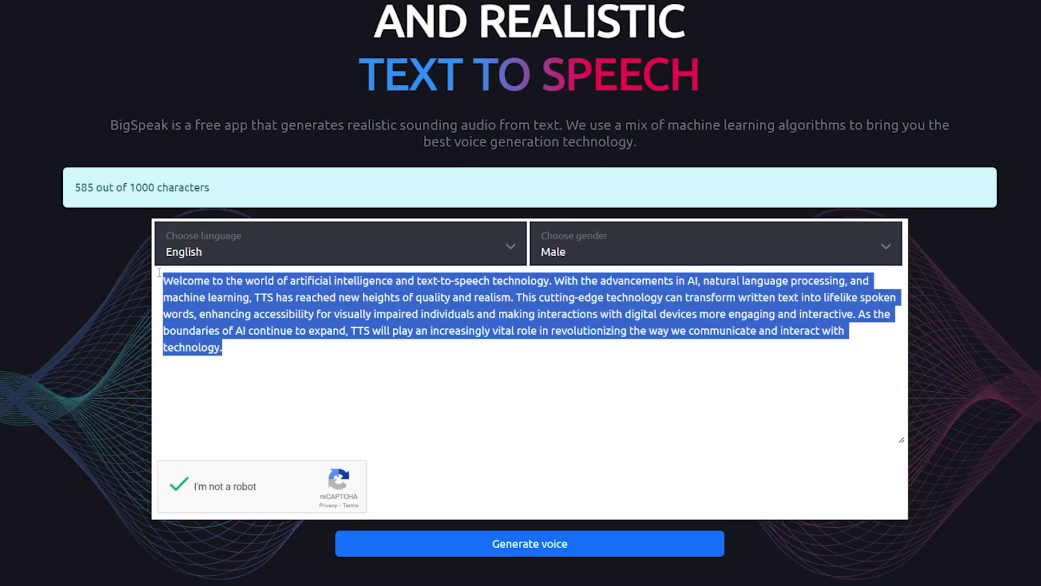
left_click(277, 359)
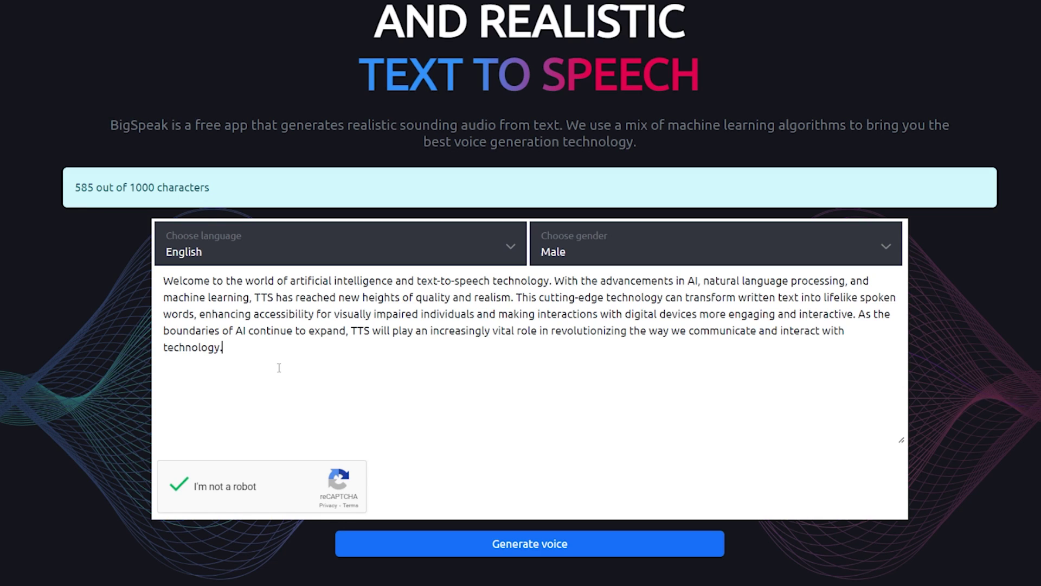
scroll(279, 368, "down", 1)
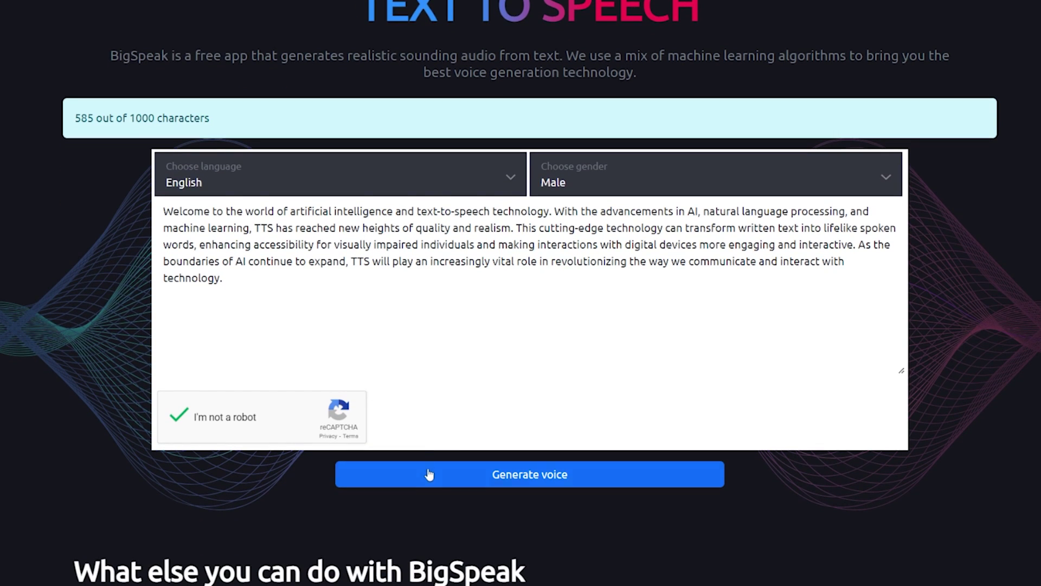
Generate speech from the 585-character paragraph and play back the 36-second result.
left_click(543, 477)
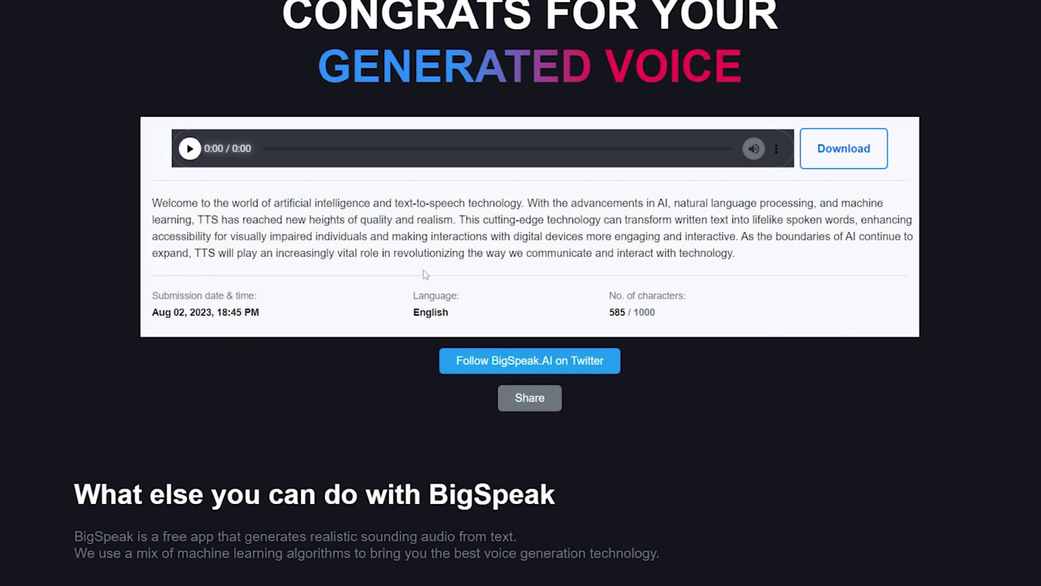
mouse_move(674, 310)
left_mouse_down()
mouse_move(608, 312)
mouse_move(674, 308)
left_mouse_up()
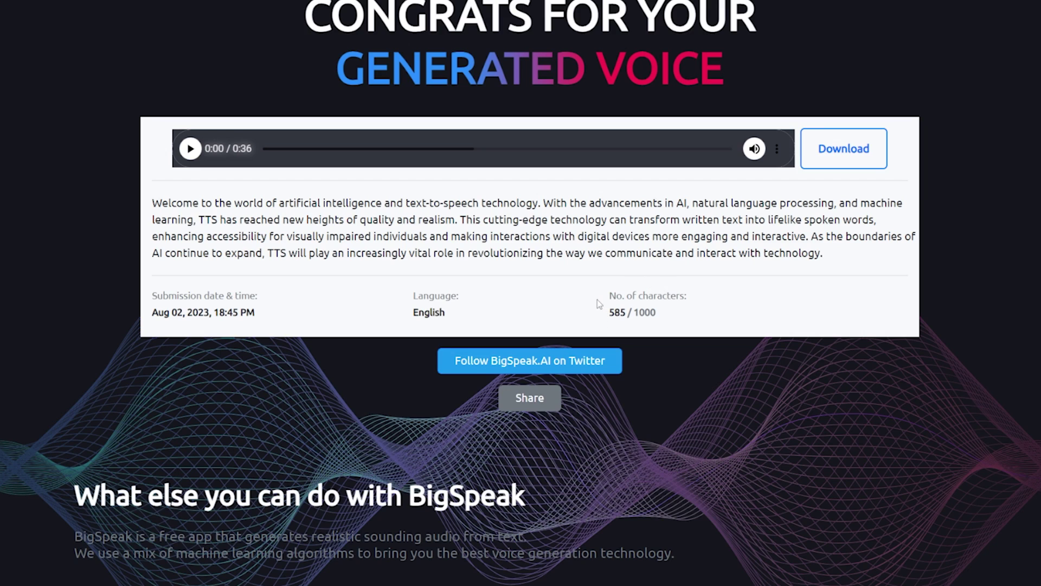
left_click(191, 149)
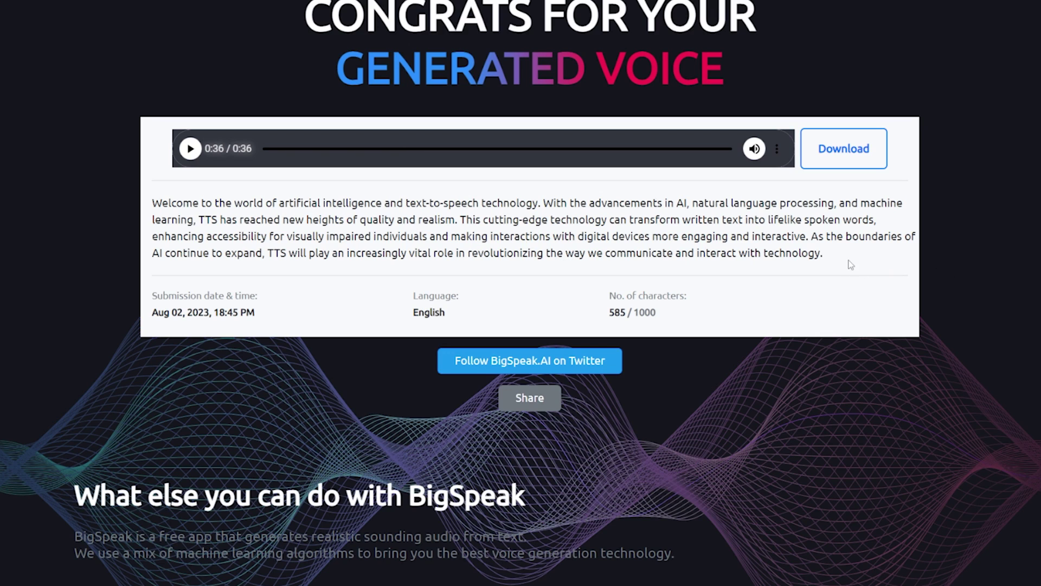
left_click_drag(823, 254, 149, 210)
left_click(282, 209)
Download the generated voice clip as bigspeak_1.mp3 from the player's options menu.
left_click(777, 149)
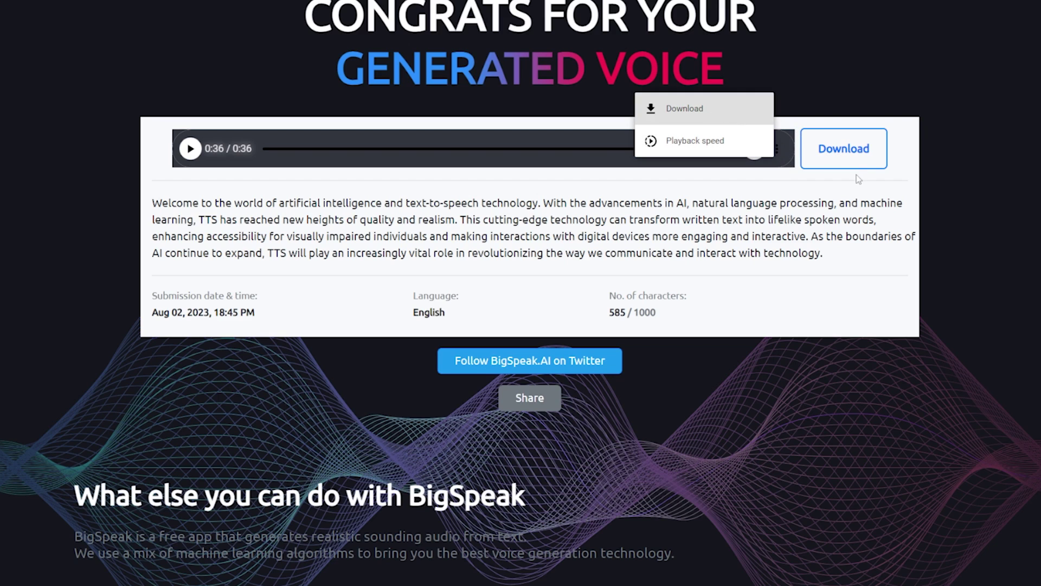
left_click(858, 179)
left_click(777, 151)
left_click(868, 156)
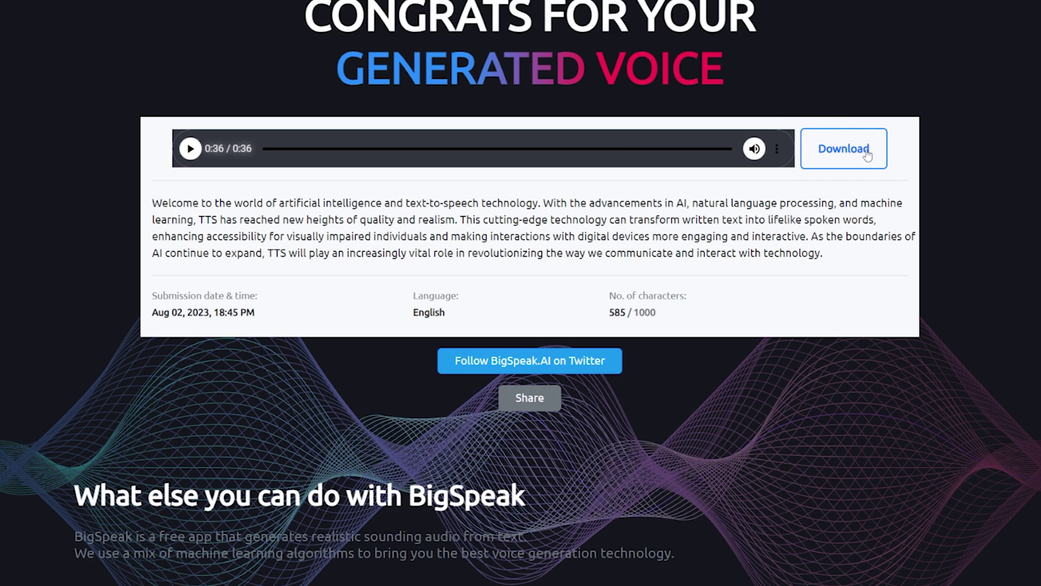
left_click(777, 149)
left_click(703, 111)
key("alt+Tab")
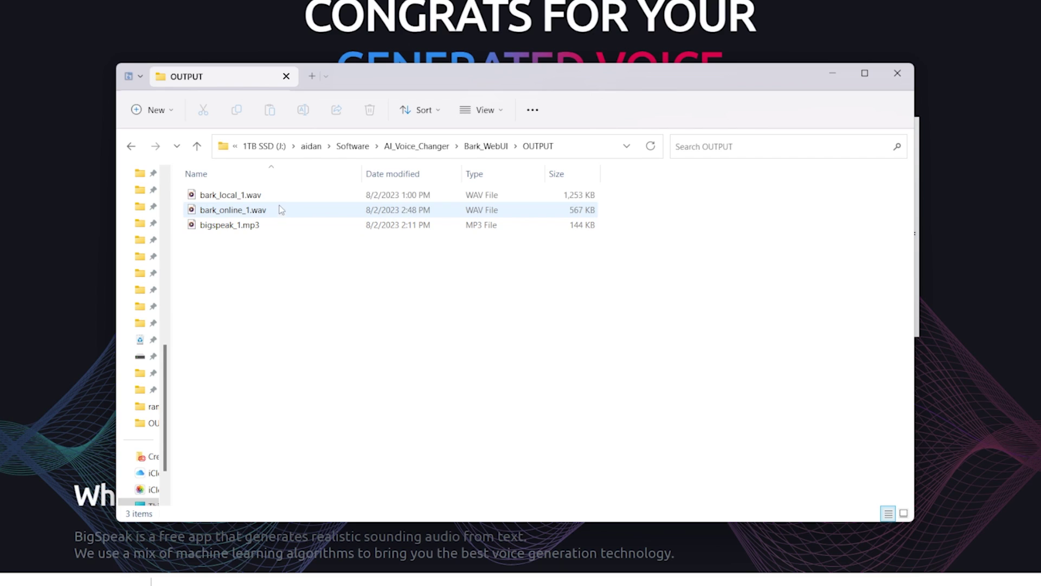
Select bark_local_1.wav among the three audio files in the OUTPUT folder.
mouse_move(287, 197)
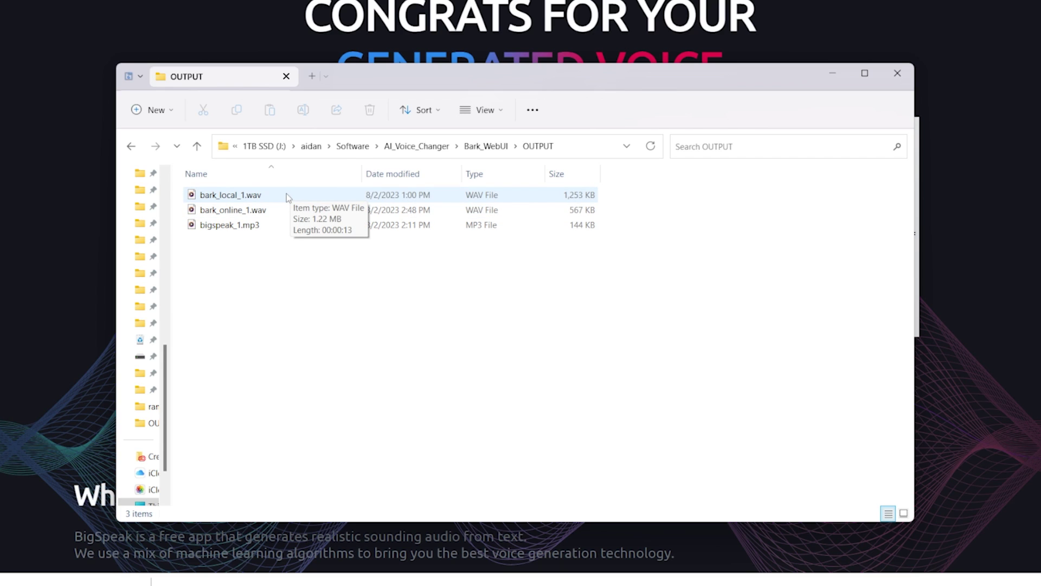
left_click(287, 194)
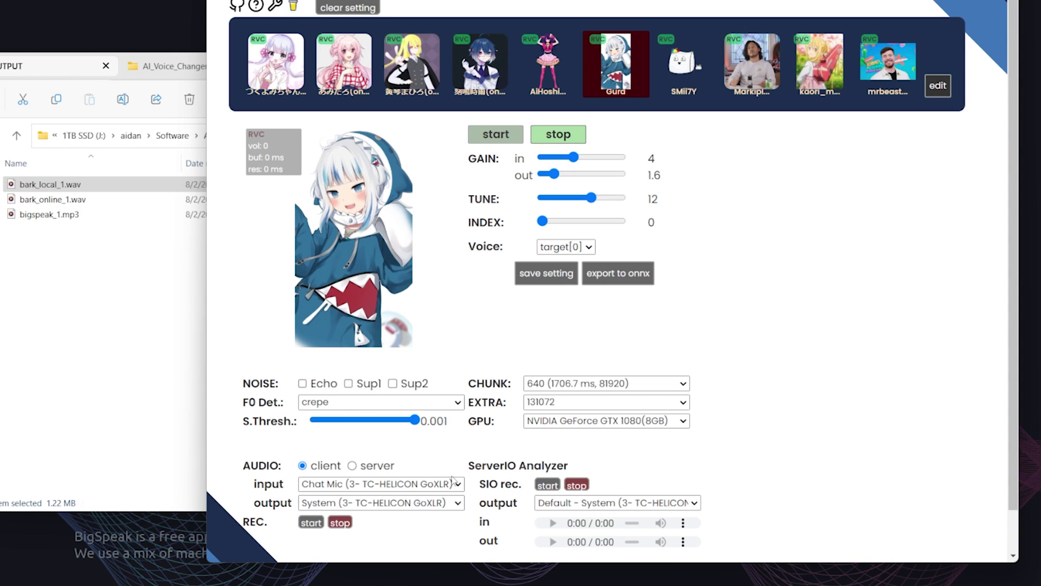
Set the AUDIO input to 'file' and load bark_local_1.wav from the OUTPUT folder.
left_click(454, 487)
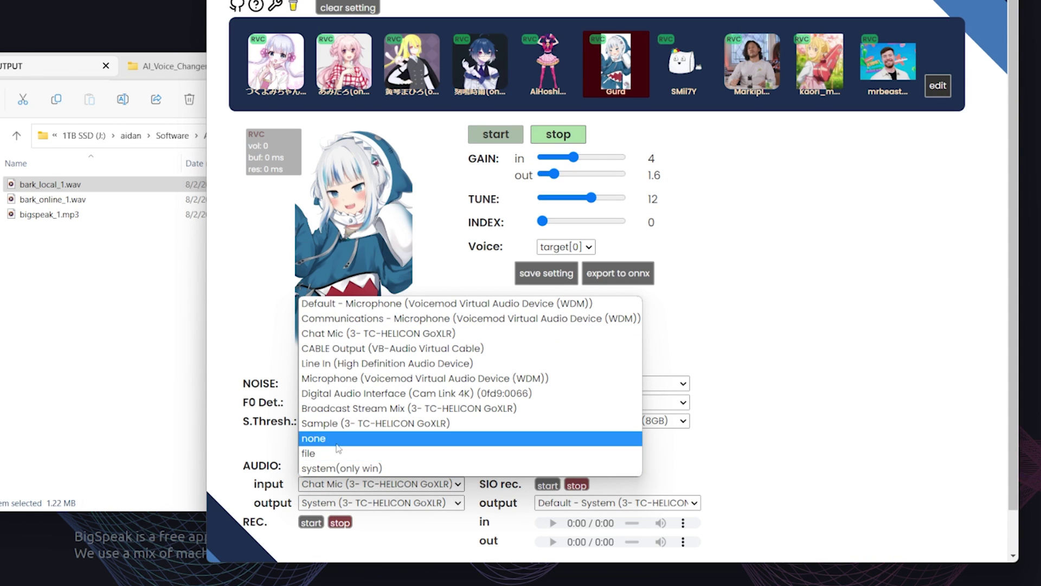
left_click(338, 453)
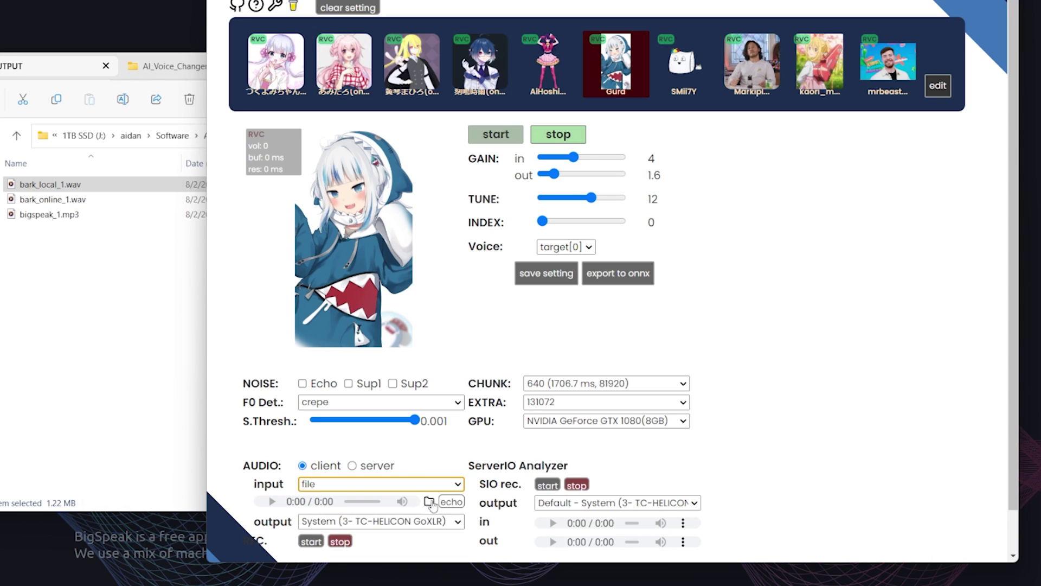
left_click(429, 501)
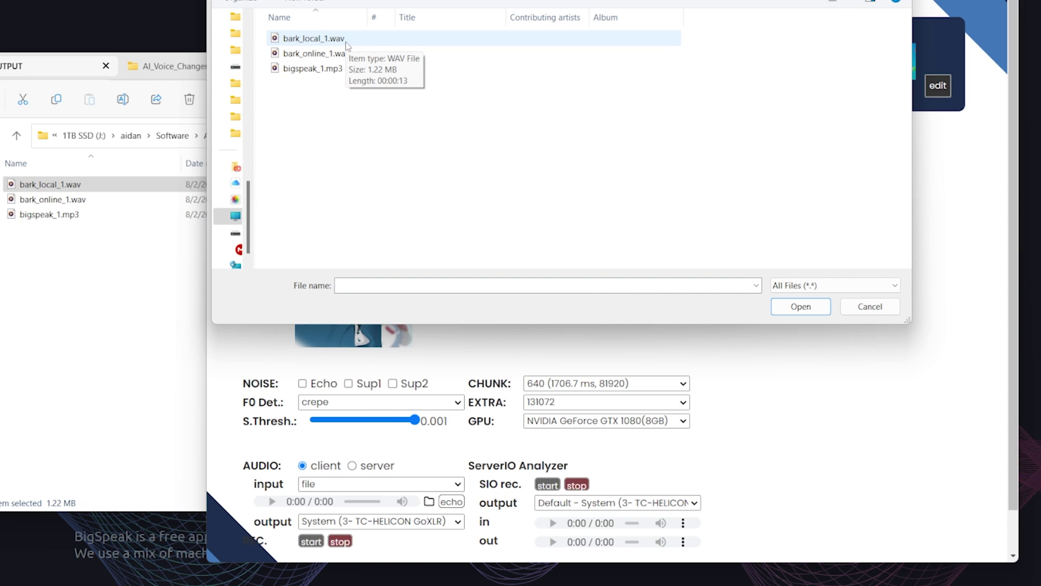
double_click(346, 42)
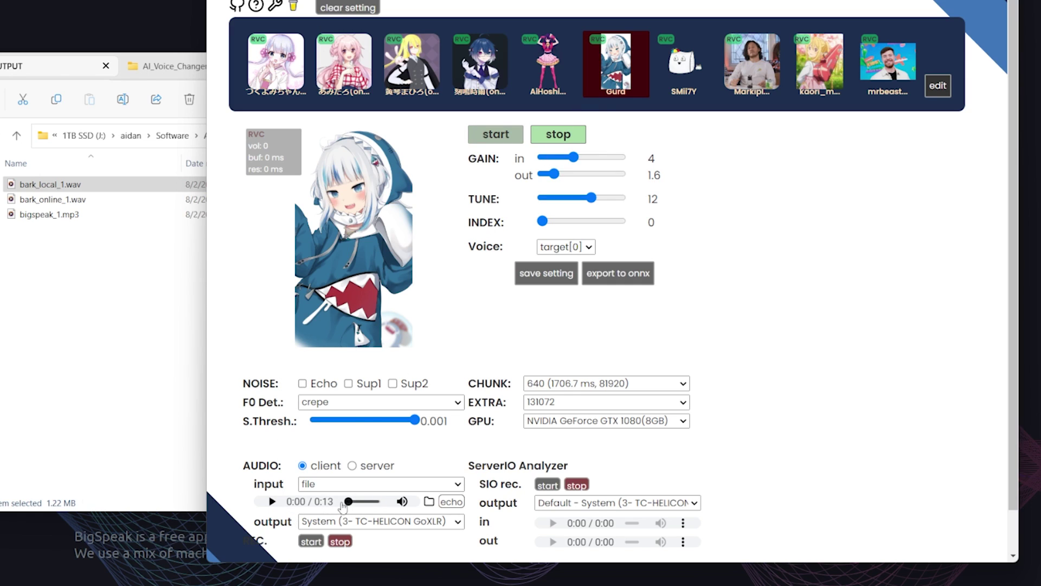
Start the voice changer, play bark_local_1.wav through Gura, then pause and rewind it.
left_click(495, 136)
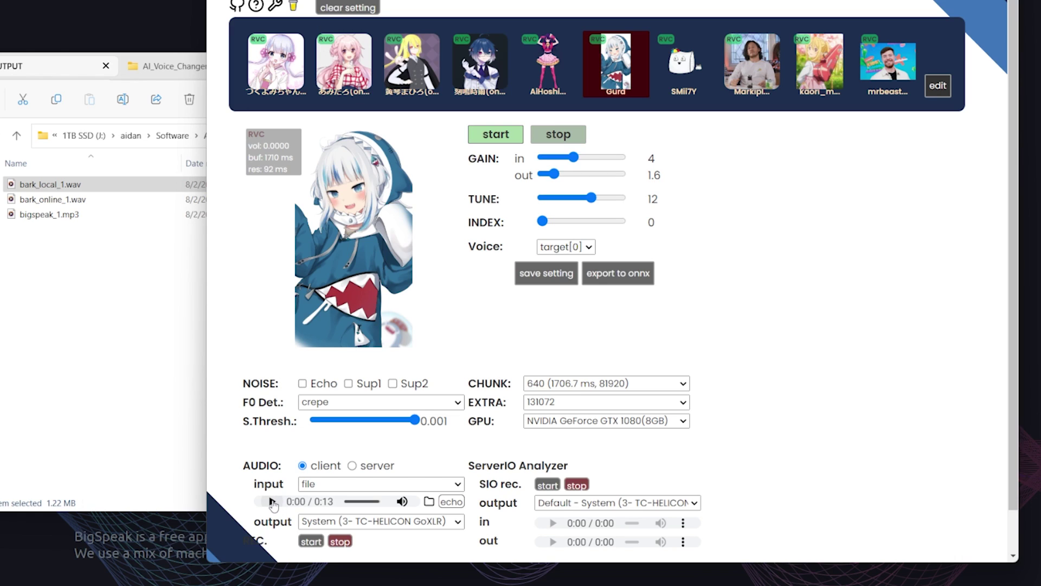
left_click(273, 503)
left_click(272, 501)
left_click(272, 503)
left_click_drag(364, 502, 328, 507)
Load bark_online_1.wav as the input and play its 12 seconds through the Gura model.
left_click(429, 502)
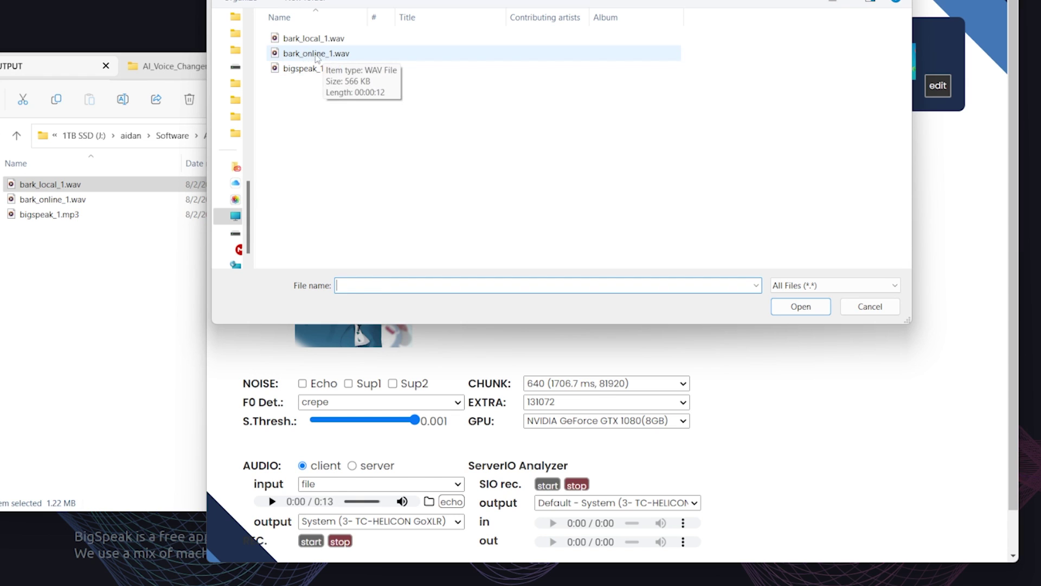
double_click(311, 54)
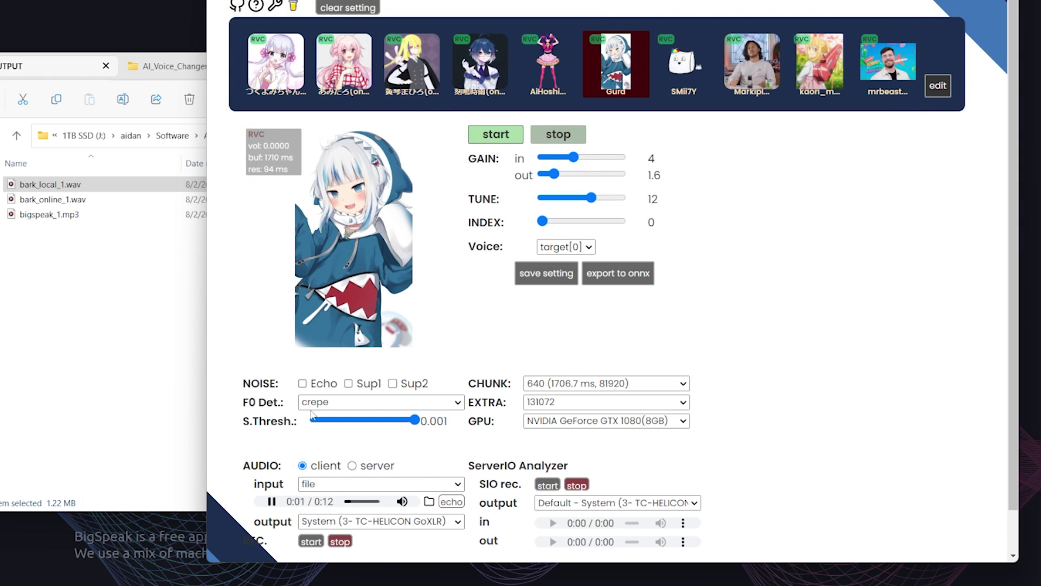
left_click(272, 502)
left_click(272, 501)
left_click(429, 501)
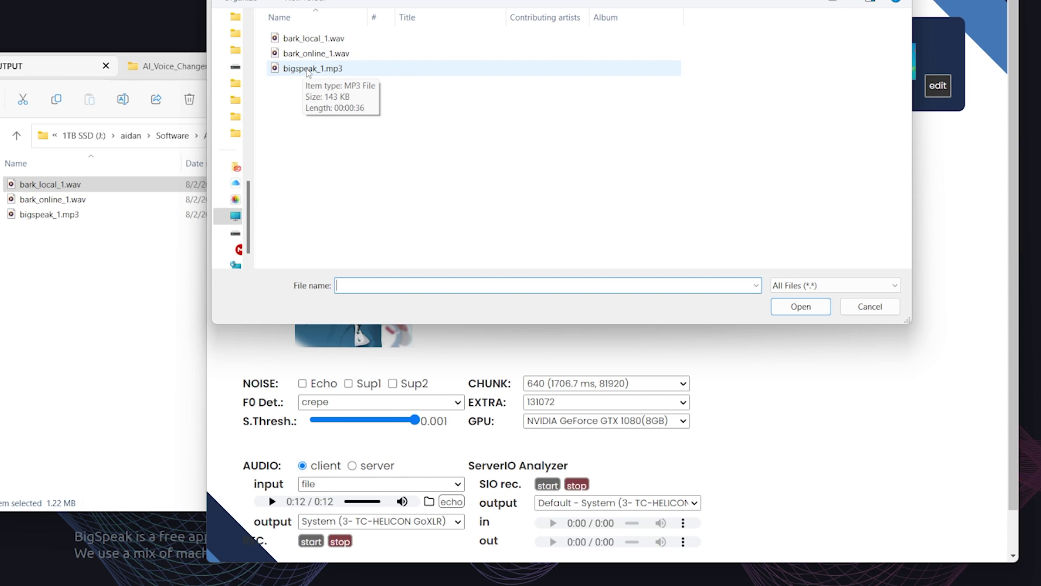
Load bigspeak_1.mp3 and let the 0:36 clip convert through Gura to the end.
double_click(307, 73)
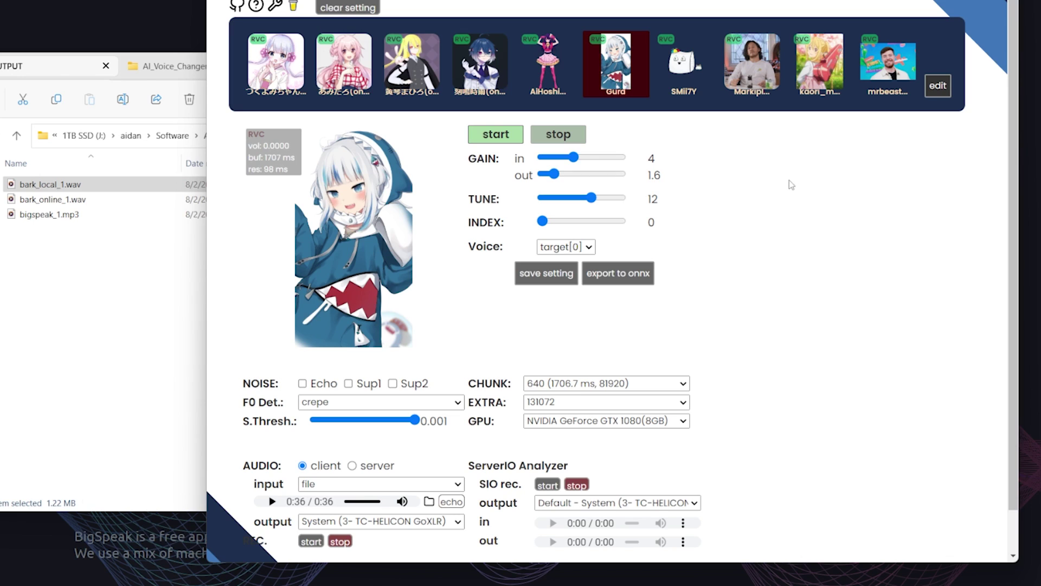
Select the Markiplier model tile, set TUNE to -10, and save the setting.
left_click(763, 72)
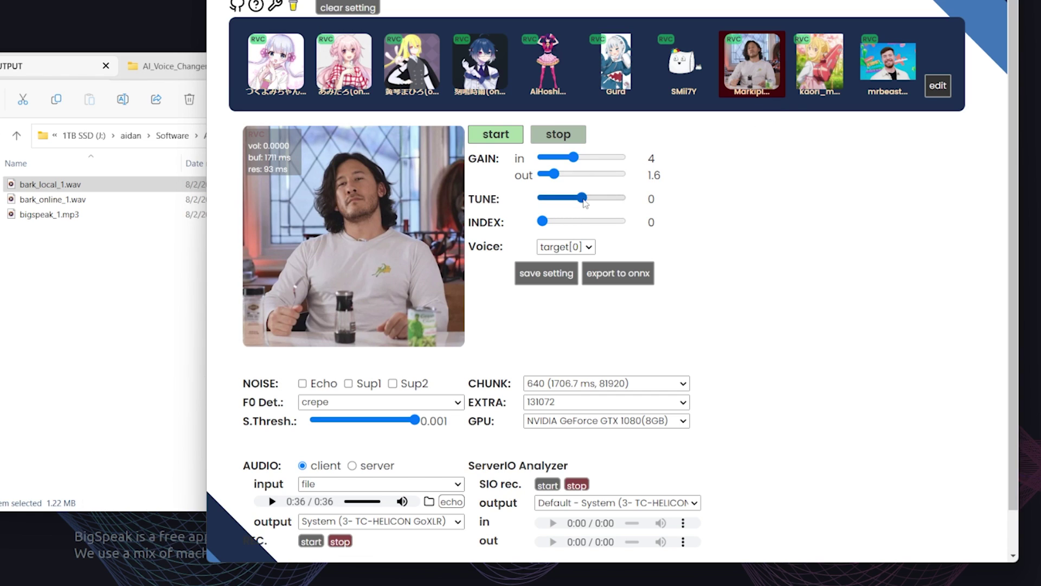
mouse_move(585, 202)
left_mouse_down()
mouse_move(566, 202)
mouse_move(576, 204)
left_mouse_up()
left_click(556, 278)
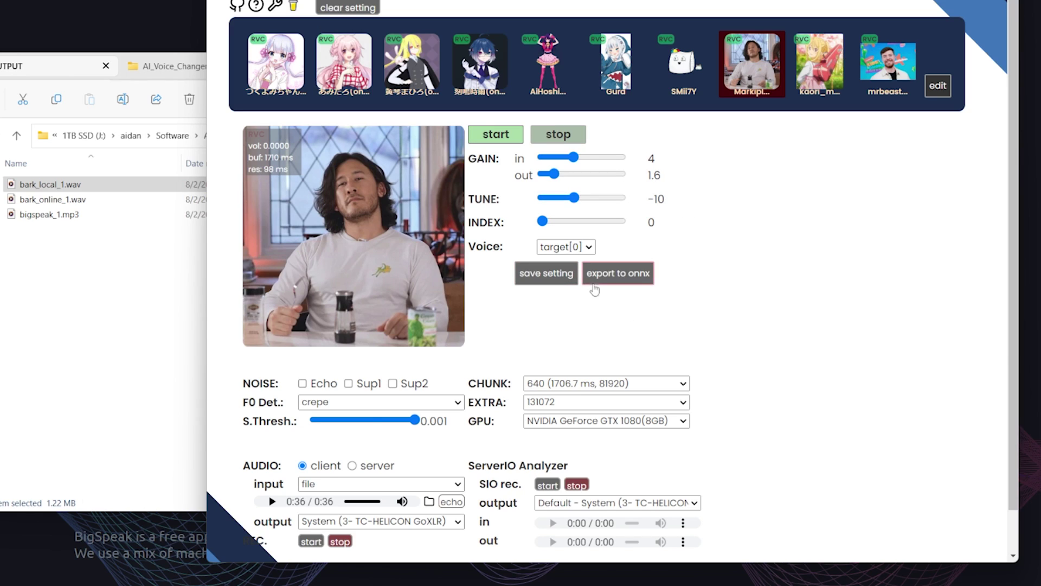
Play the 0:36 bigspeak_1.mp3 clip through the Markiplier voice.
left_click(271, 502)
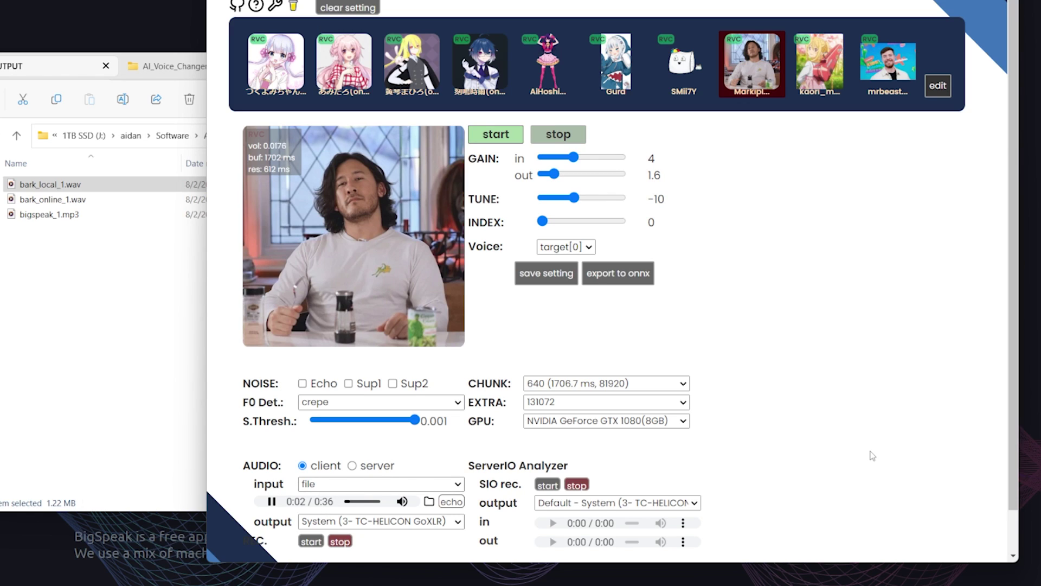